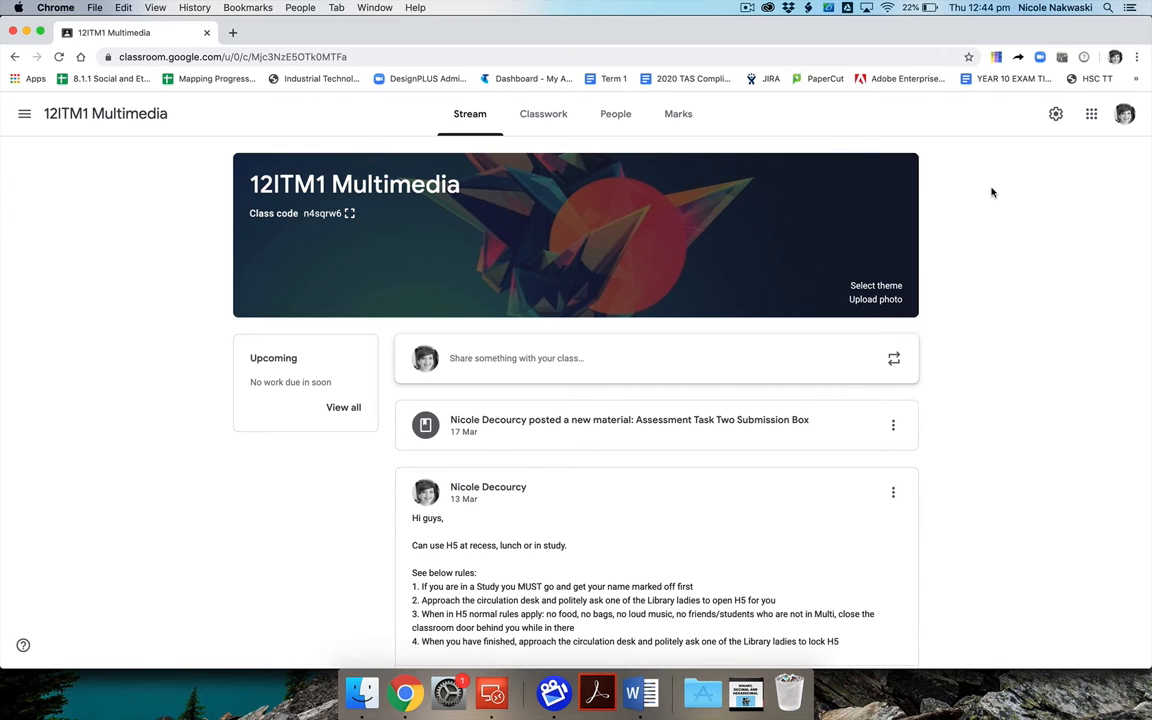
- Create a short-answer question in the class's classwork reading "Identify the two different types of networks"
click(565, 118)
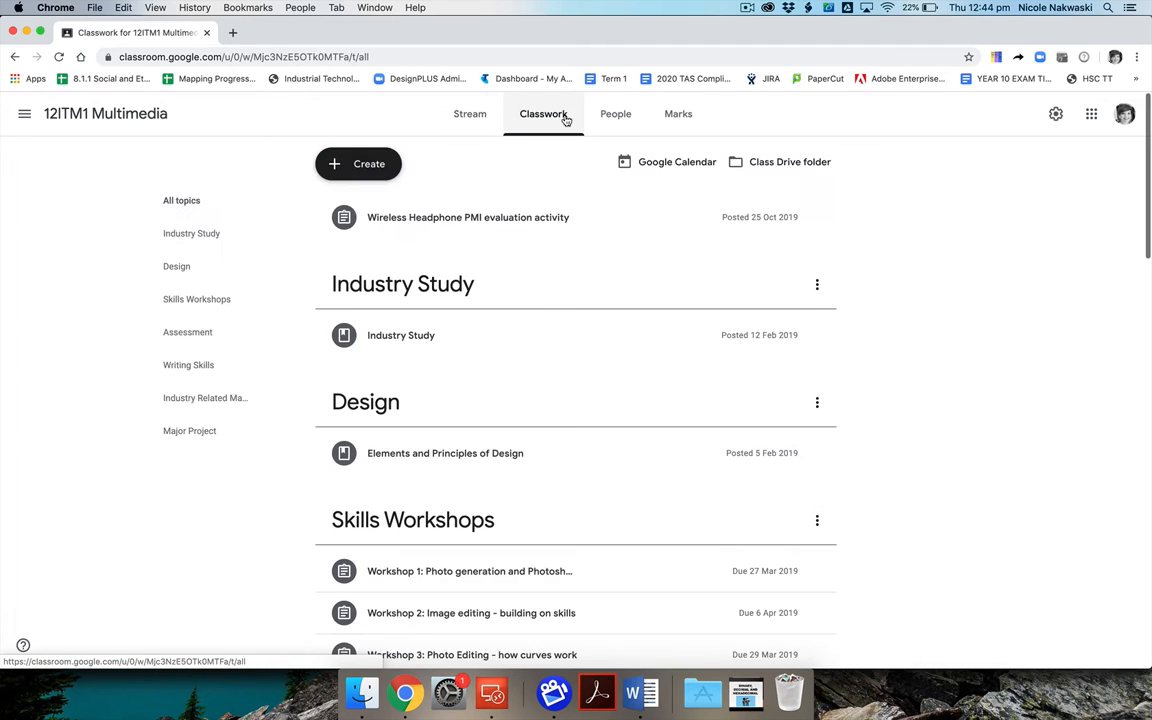
click(354, 164)
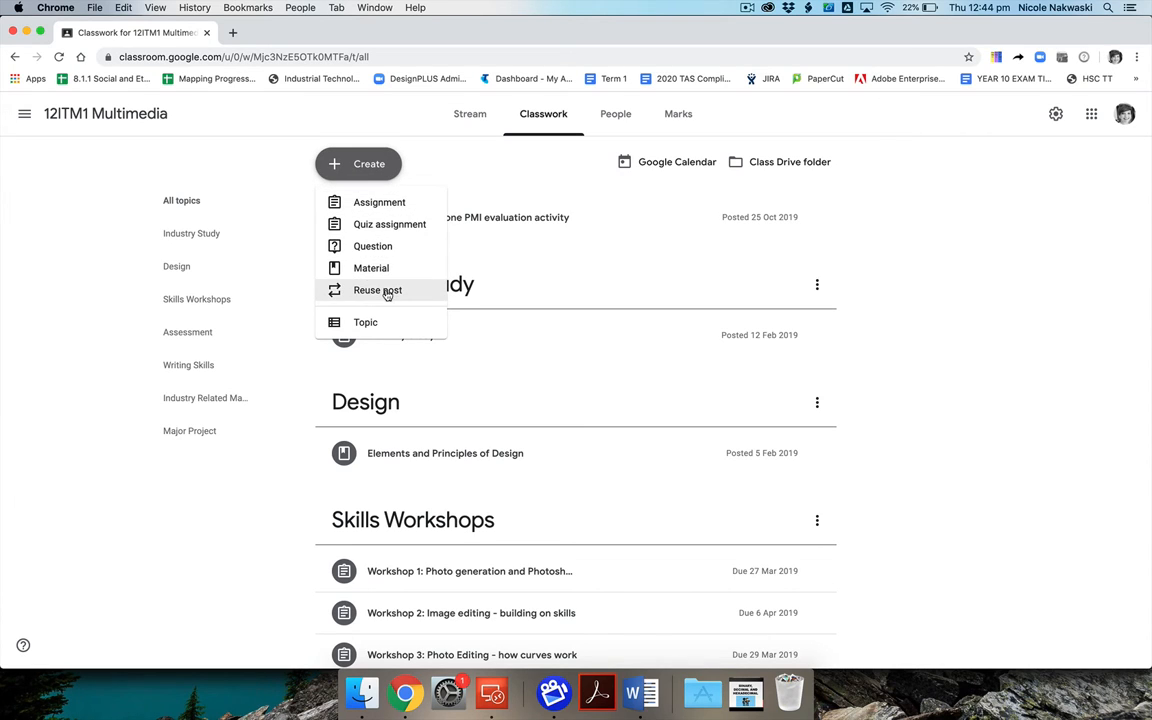
click(347, 255)
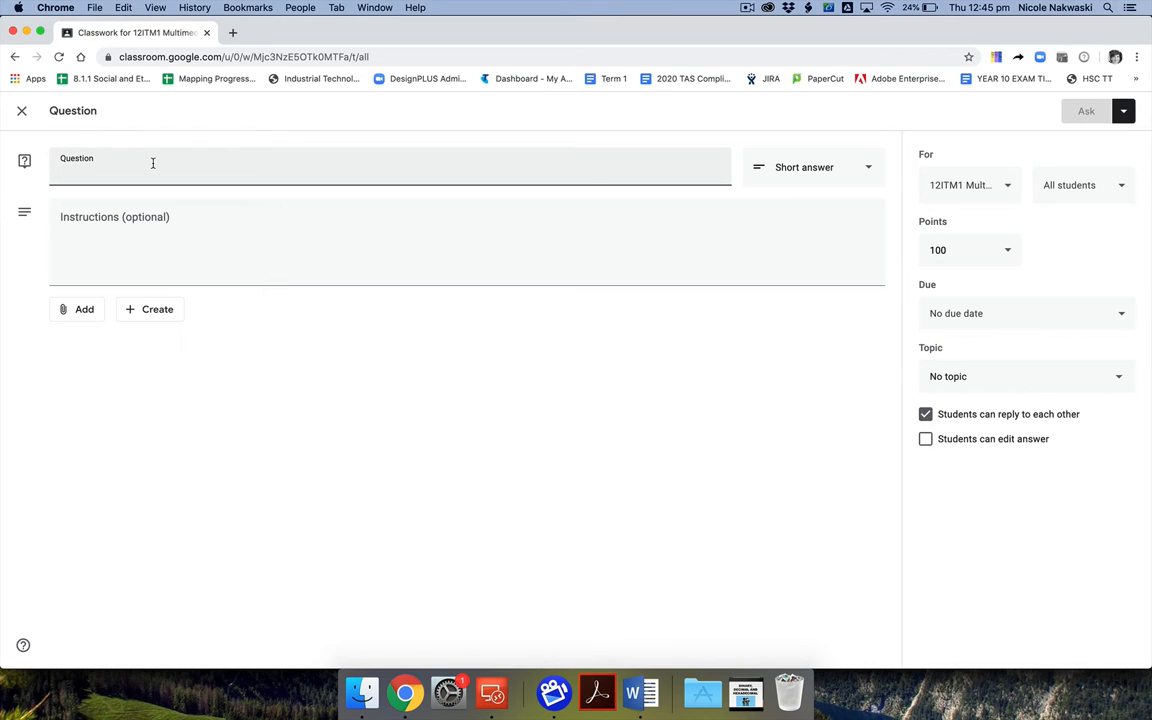
text(Iden)
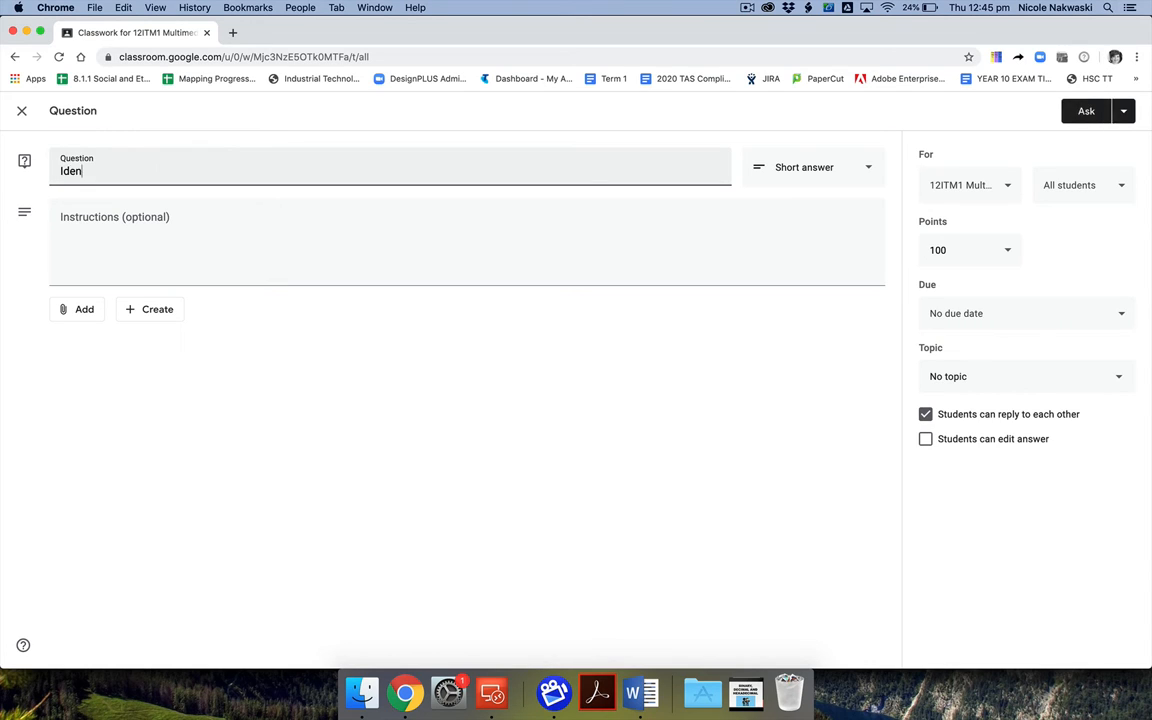
text(tify the two different ty)
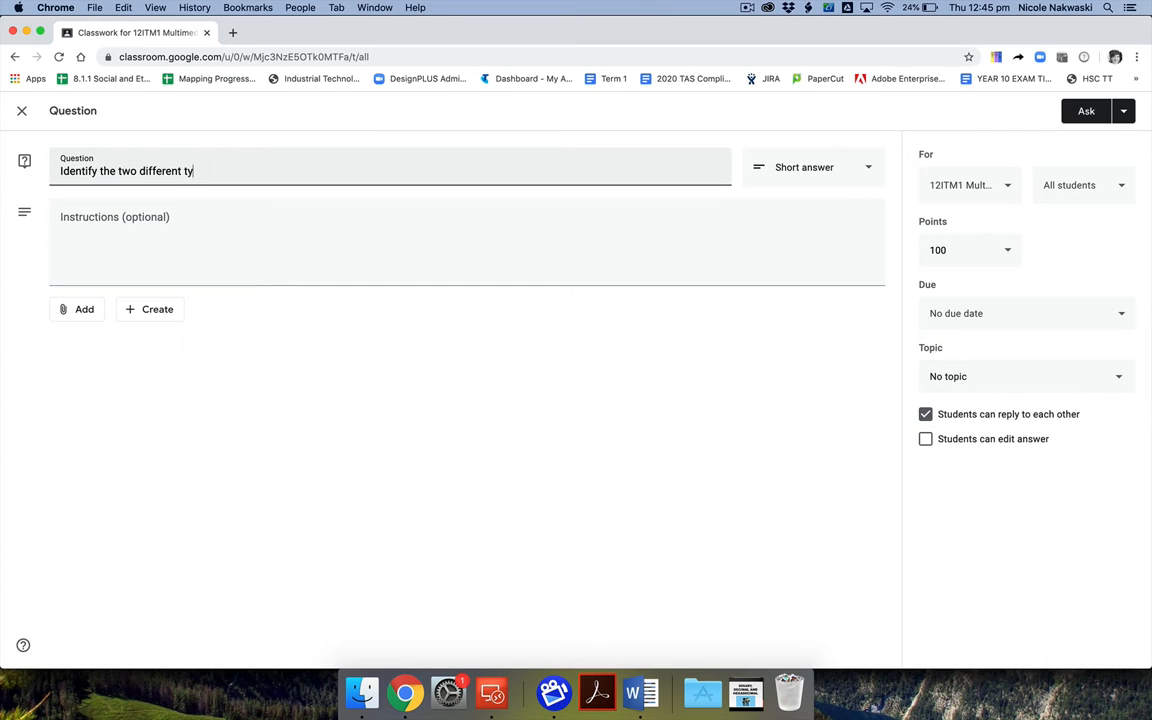
text(pes of networks)
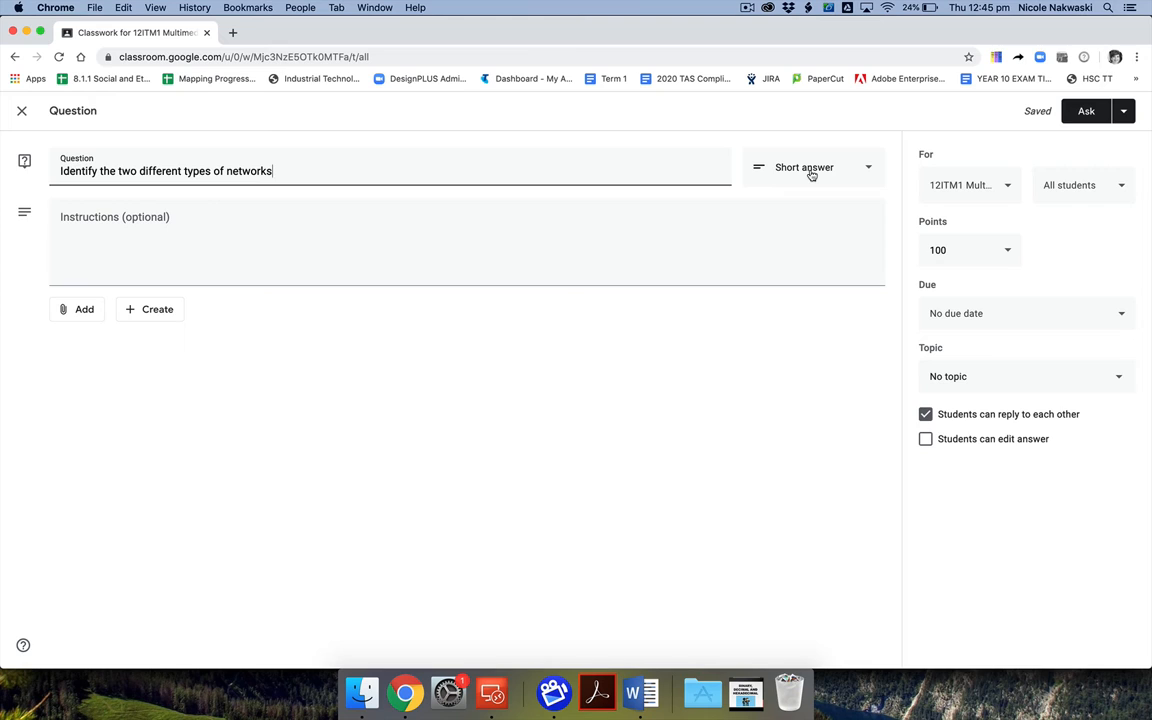
click(88, 314)
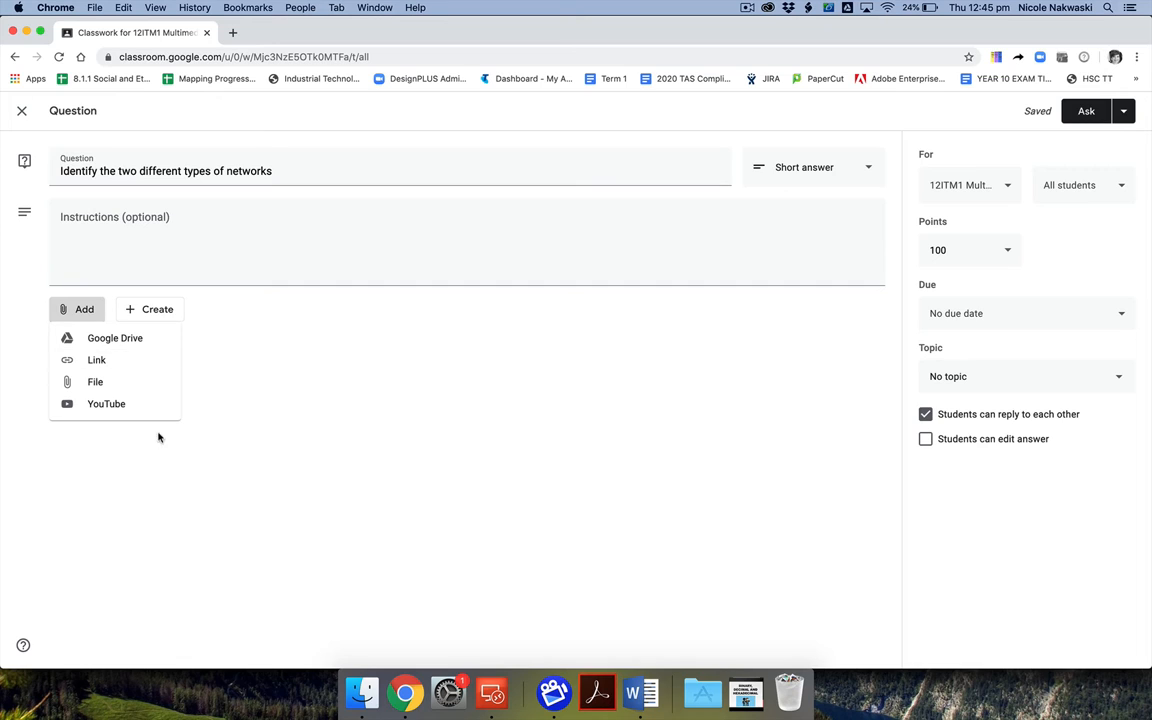
click(354, 410)
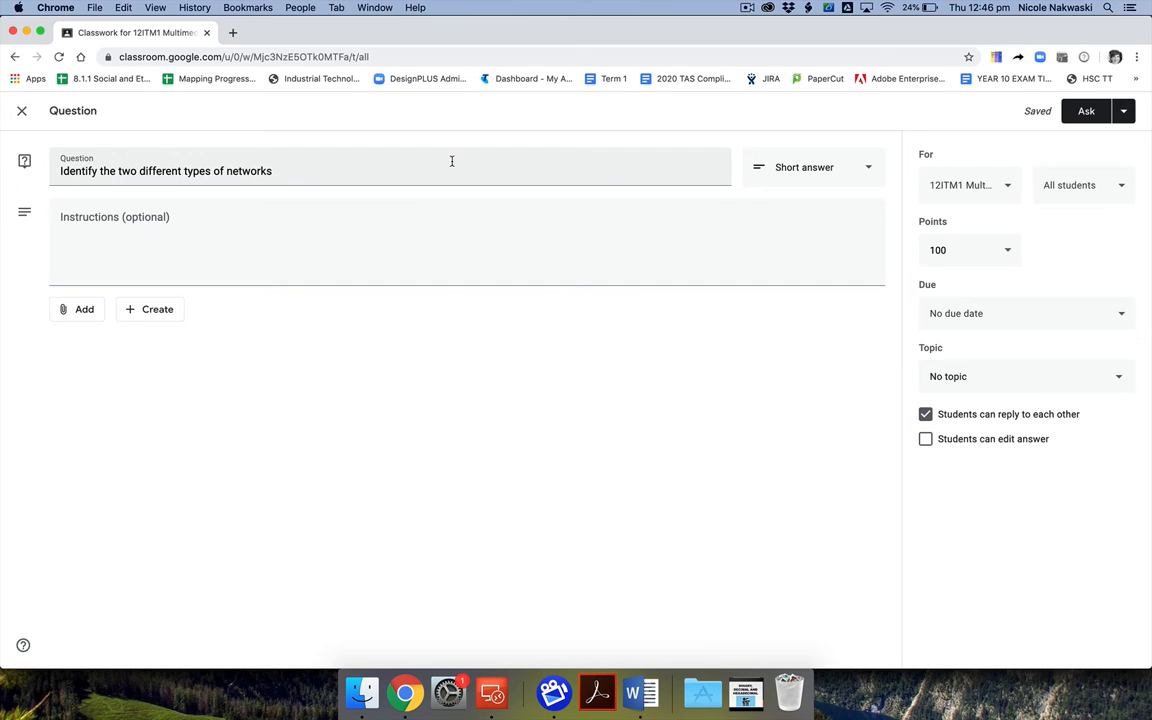
- Make the question worth 1 point and set its due date to 19 Mar 2020 with no time
click(973, 251)
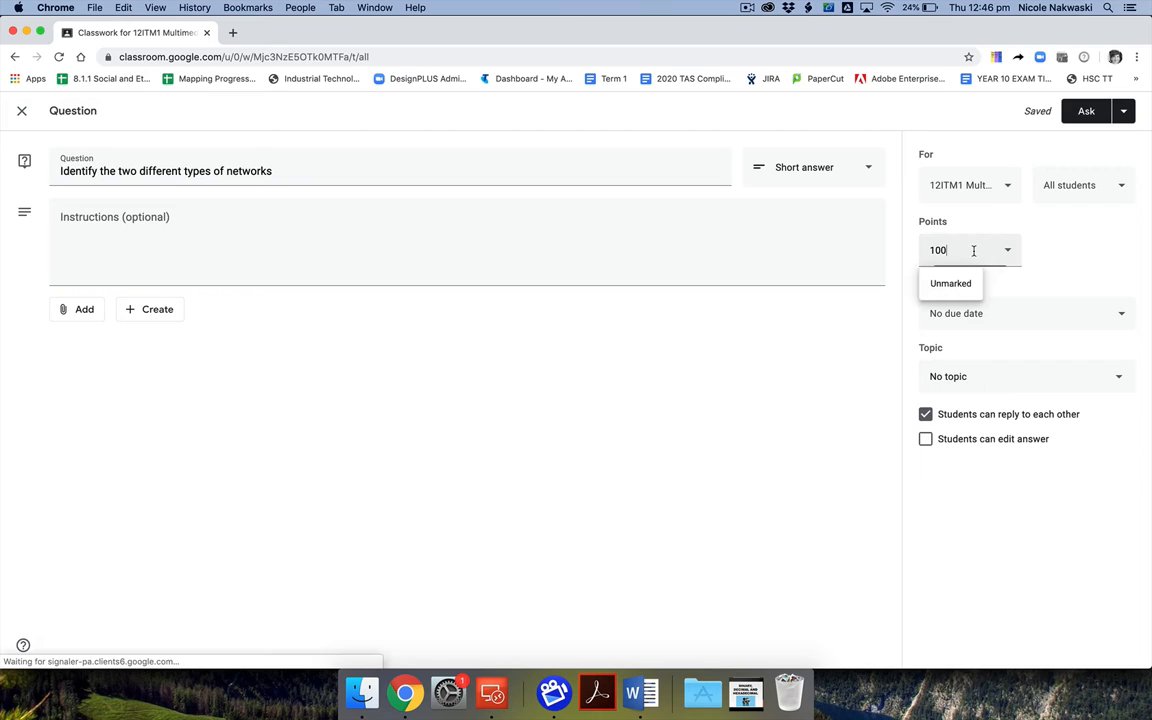
key(BackSpace)
key(BackSpace)
click(1070, 233)
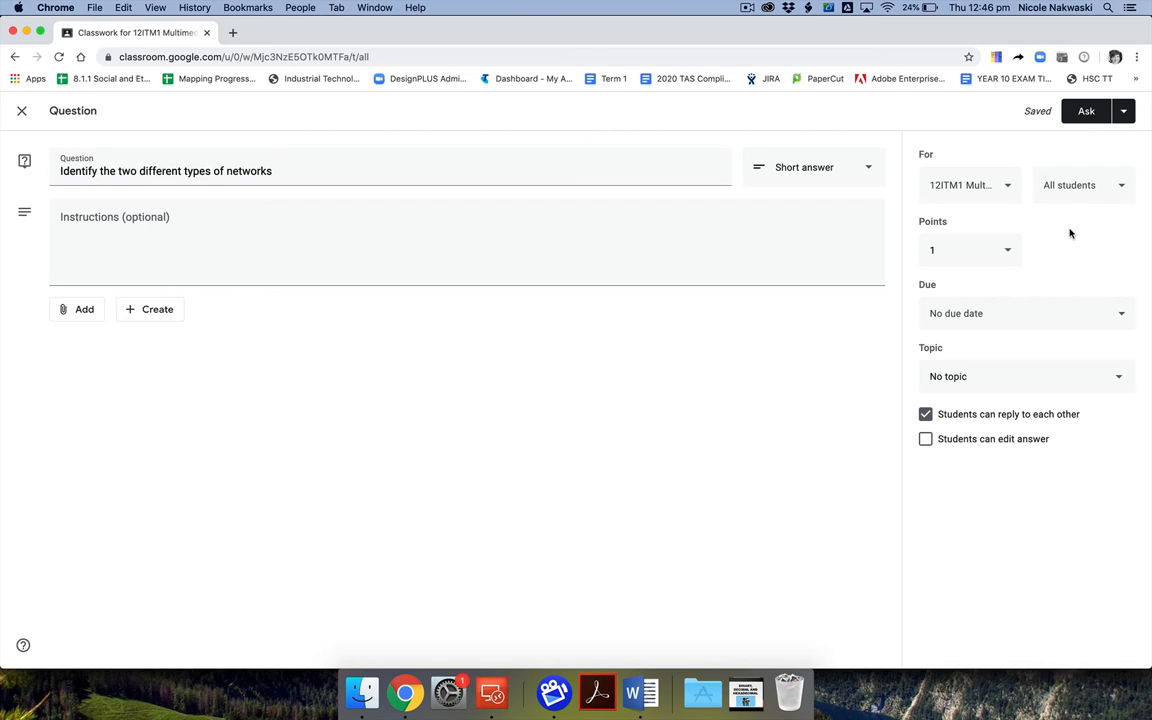
click(1125, 314)
click(1036, 364)
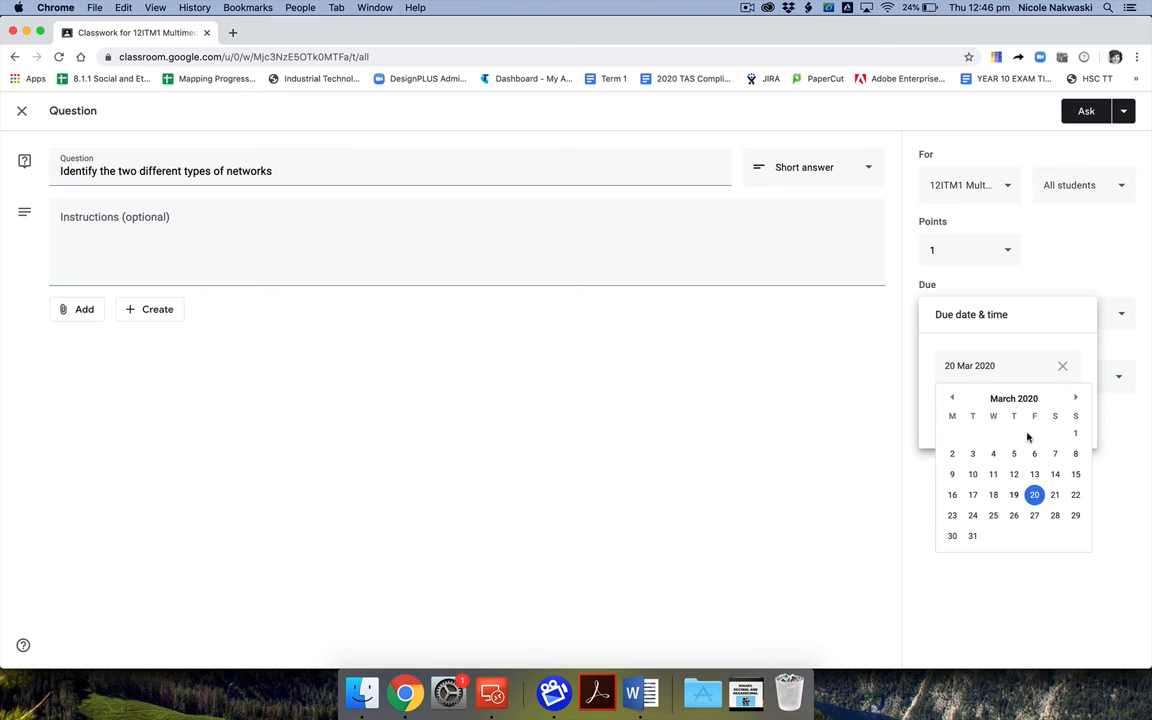
click(1015, 497)
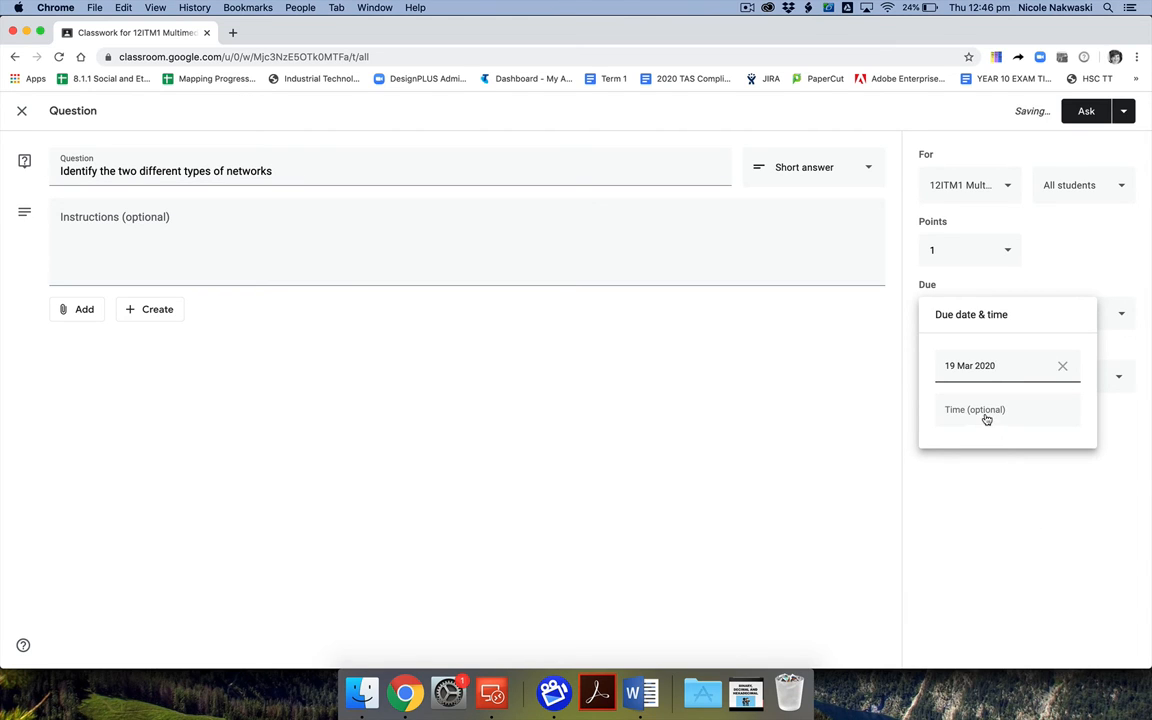
click(1036, 520)
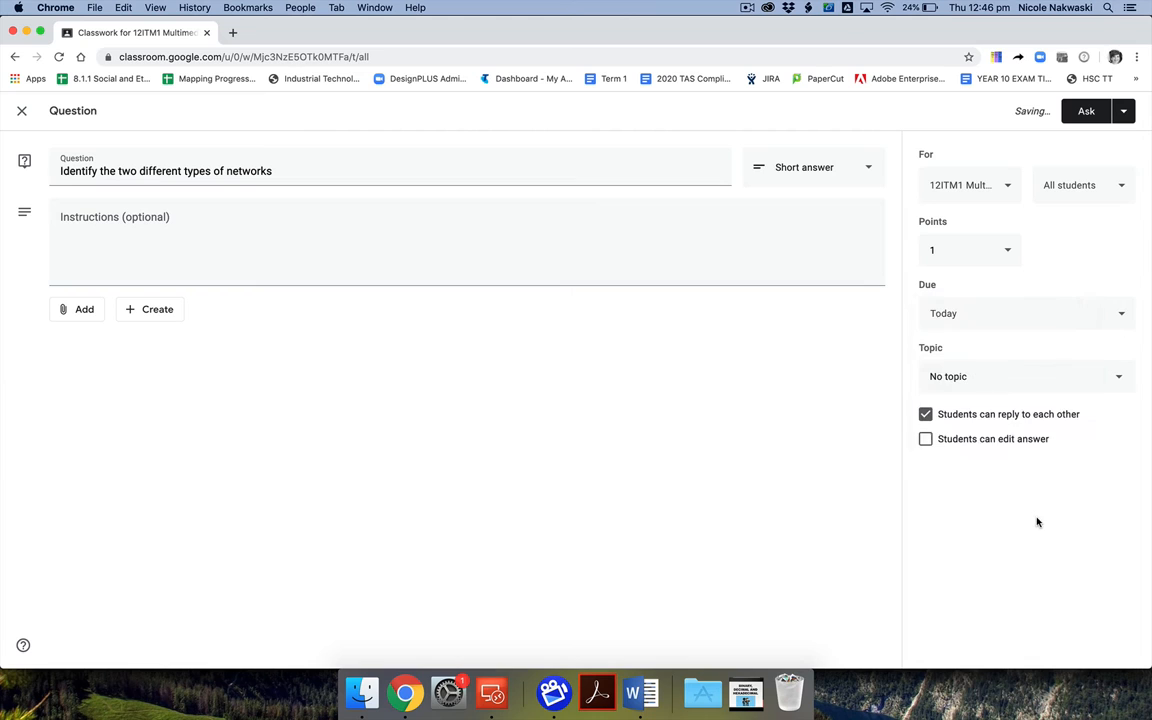
- Post the question under the Industry Related Manufacturing Technology topic with students replying to each other turned off
click(1005, 385)
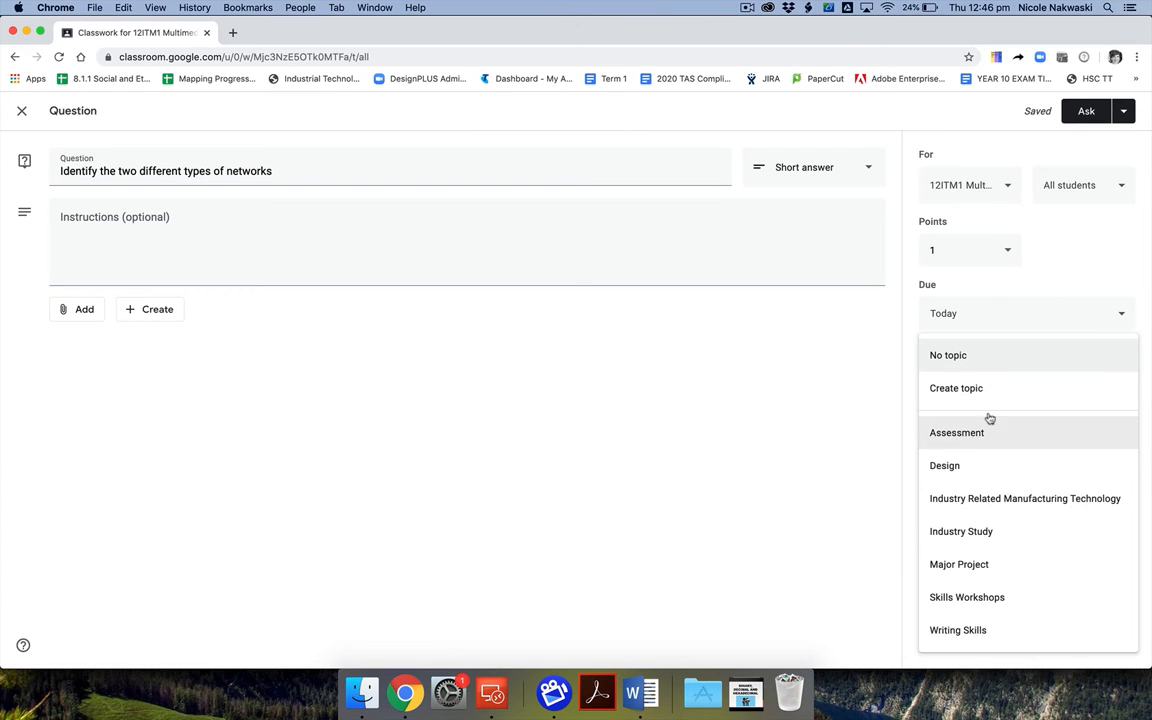
click(971, 498)
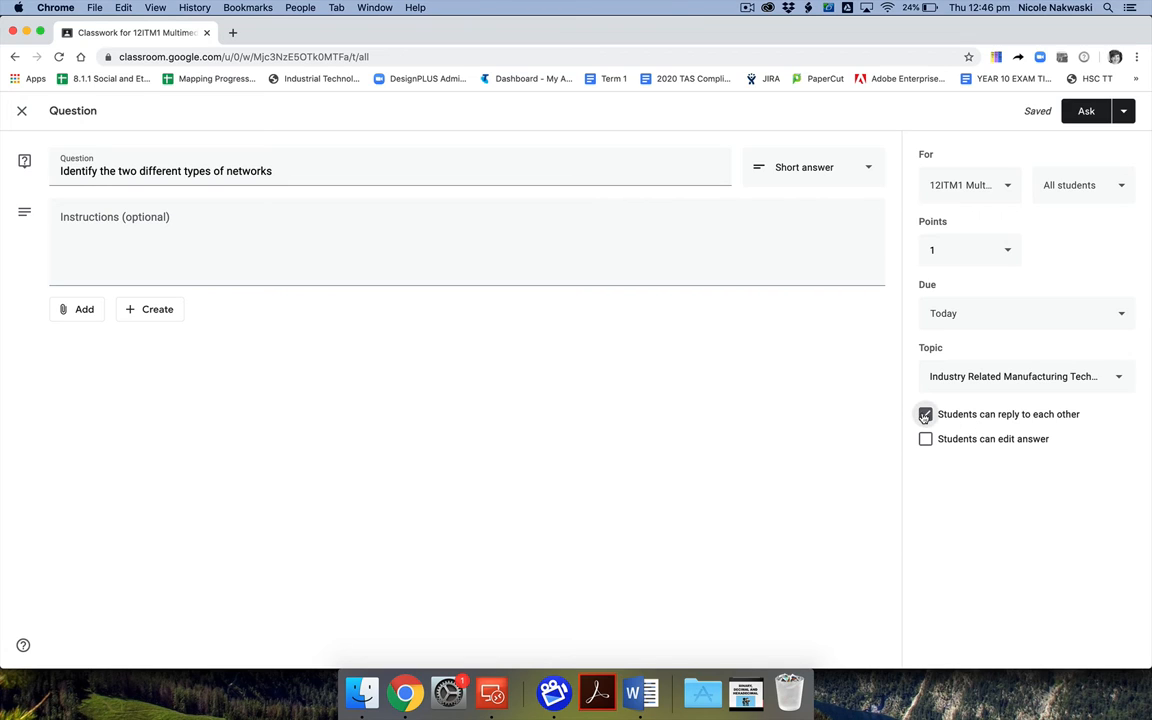
click(925, 414)
click(1083, 111)
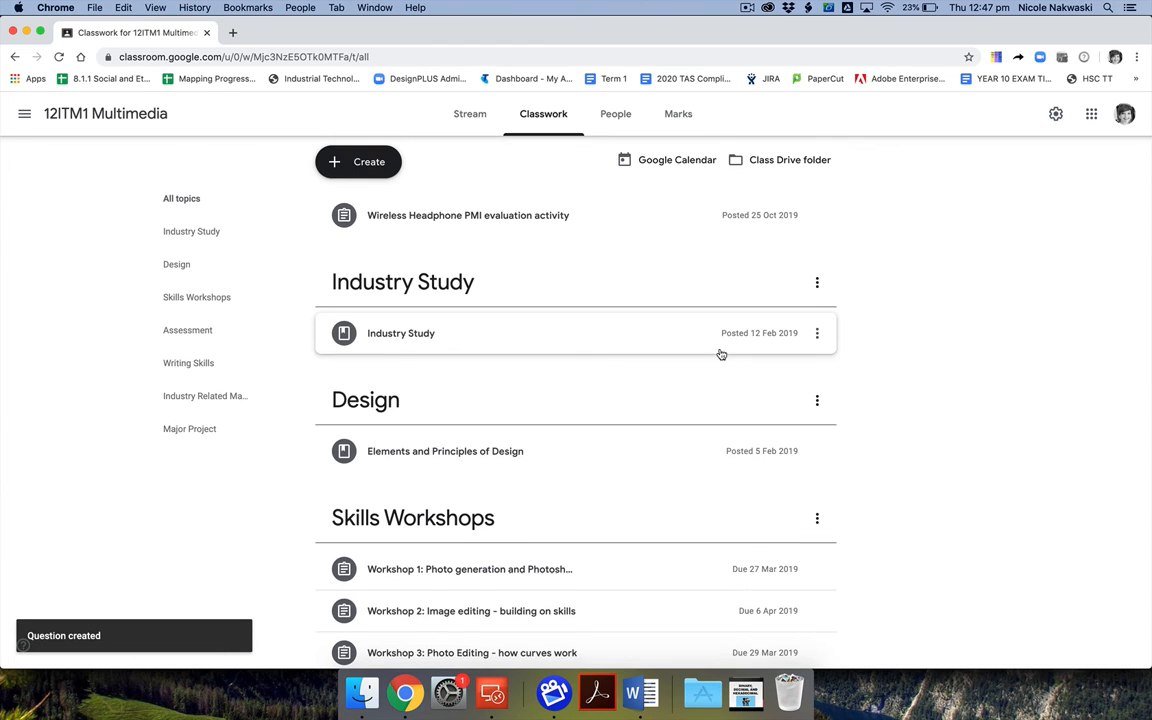
- Check how the posted question appears in the class stream and under its topic in the classwork
click(470, 114)
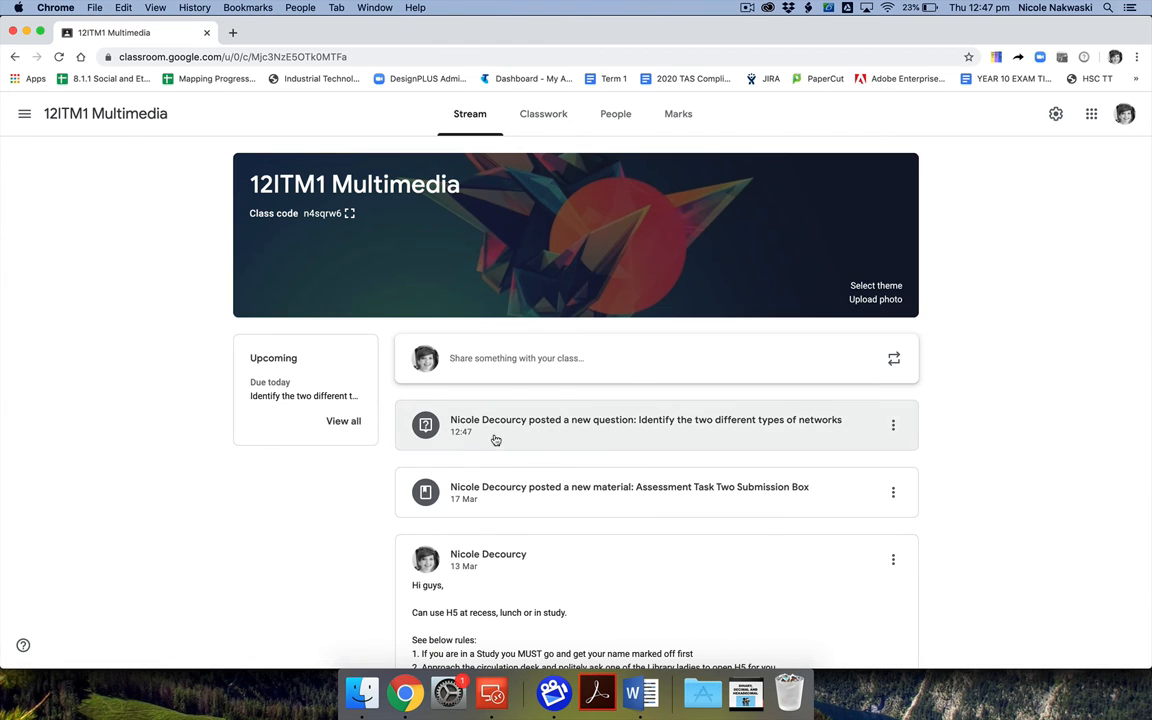
click(546, 113)
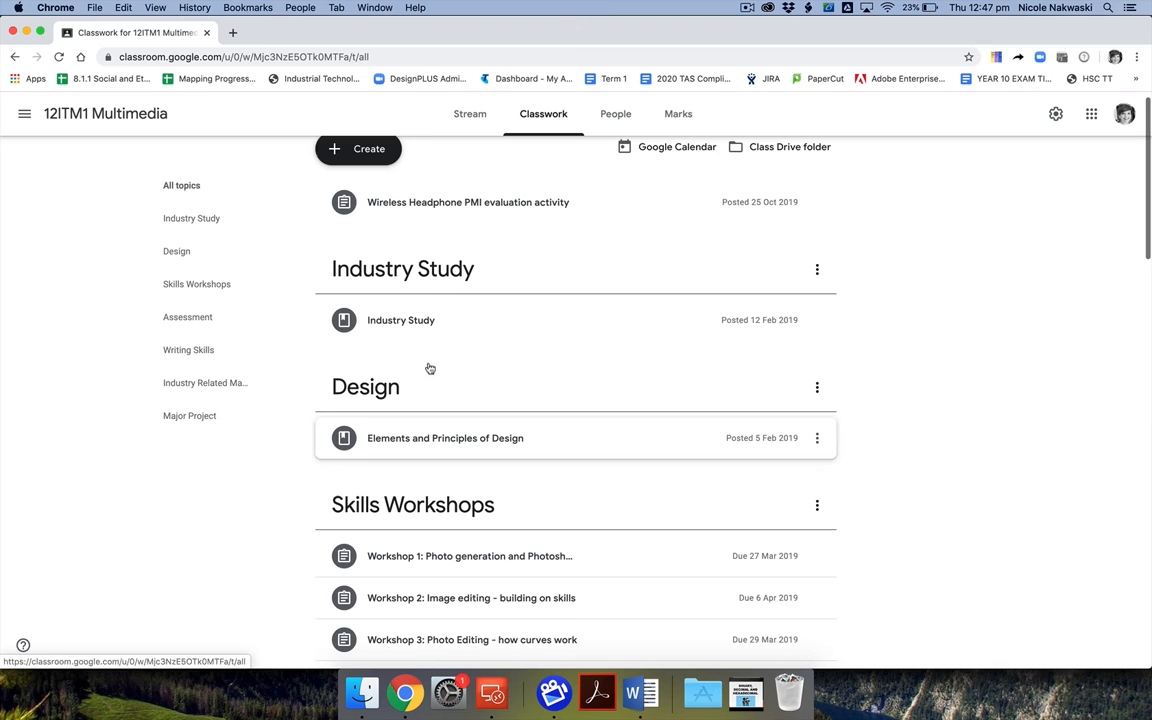
click(470, 114)
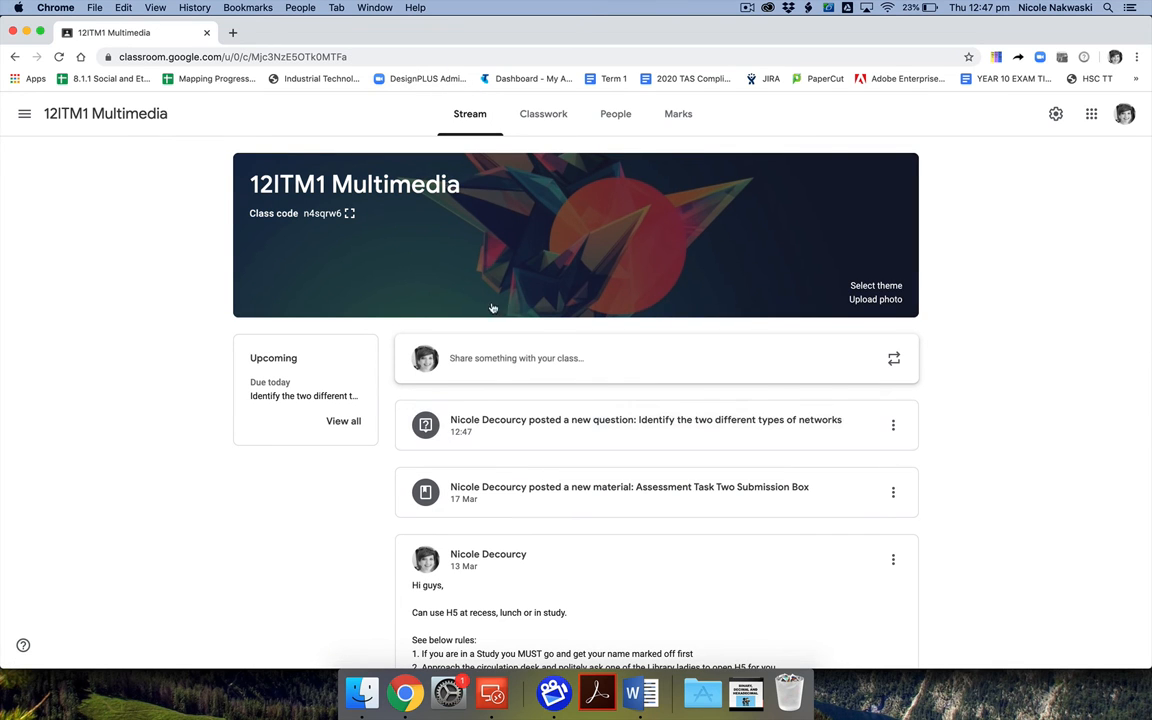
click(540, 118)
scroll(552, 546, down, 10)
scroll(552, 546, down, 10)
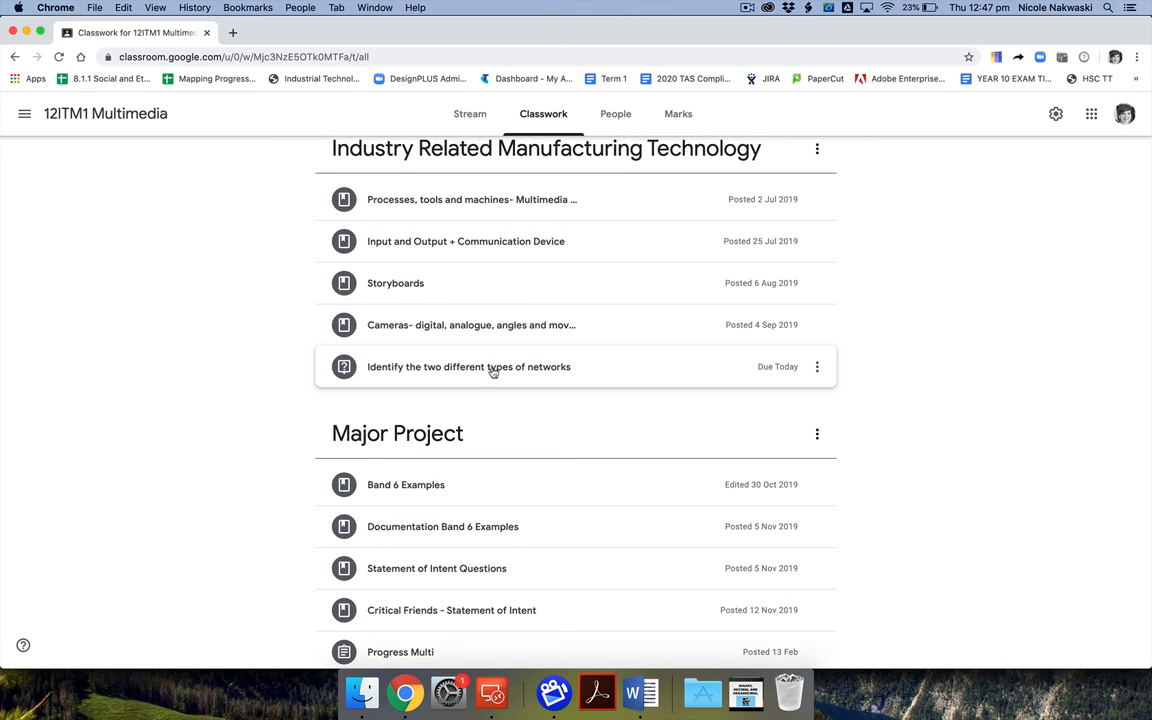
- Open the posted question's student answers from the stream and mark the first five listed students 1, 1, 0, 1 and 1
click(481, 115)
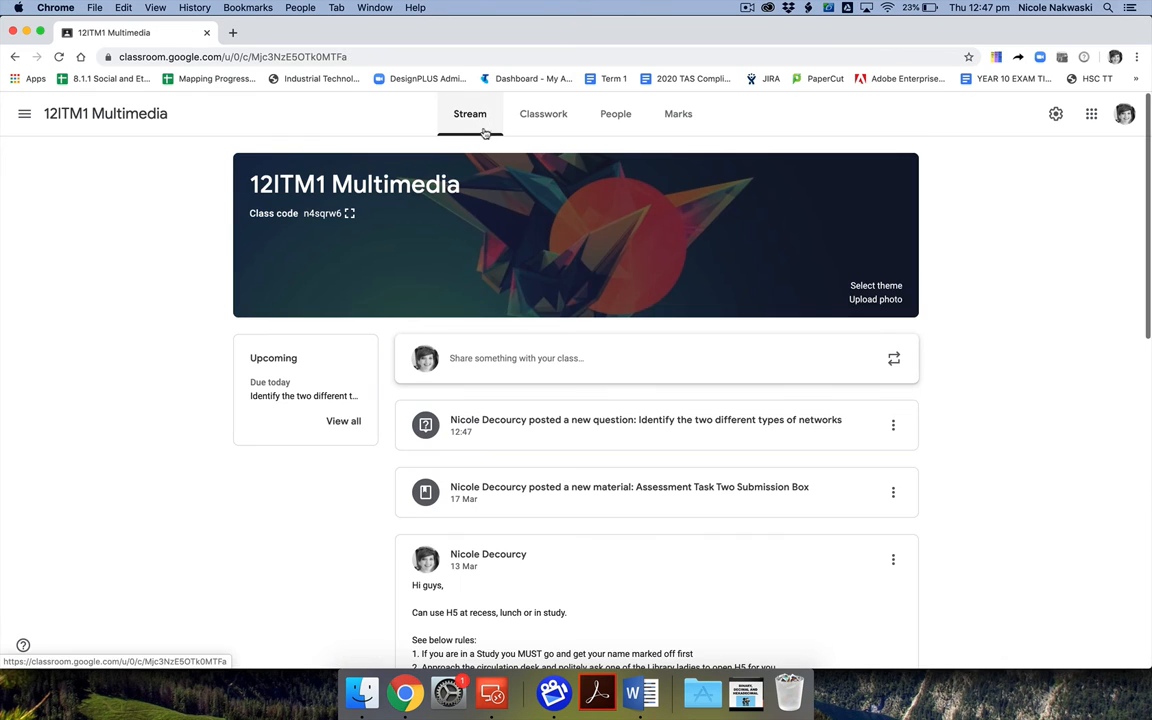
click(499, 444)
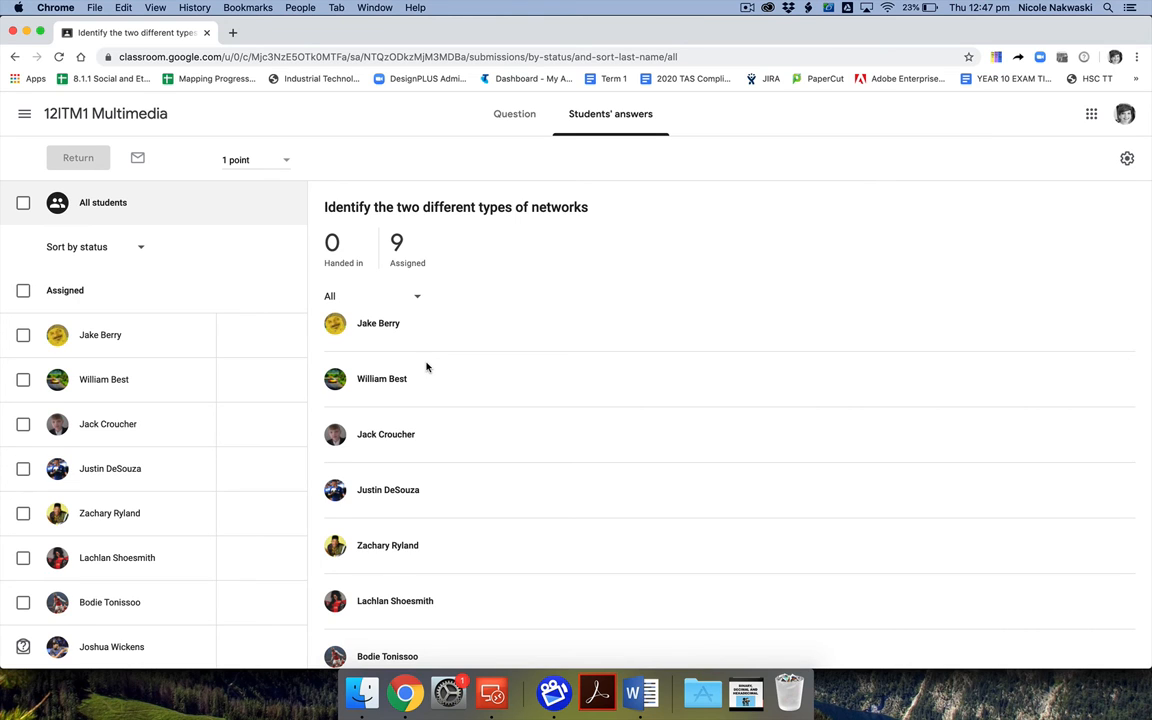
scroll(426, 367, down, 3)
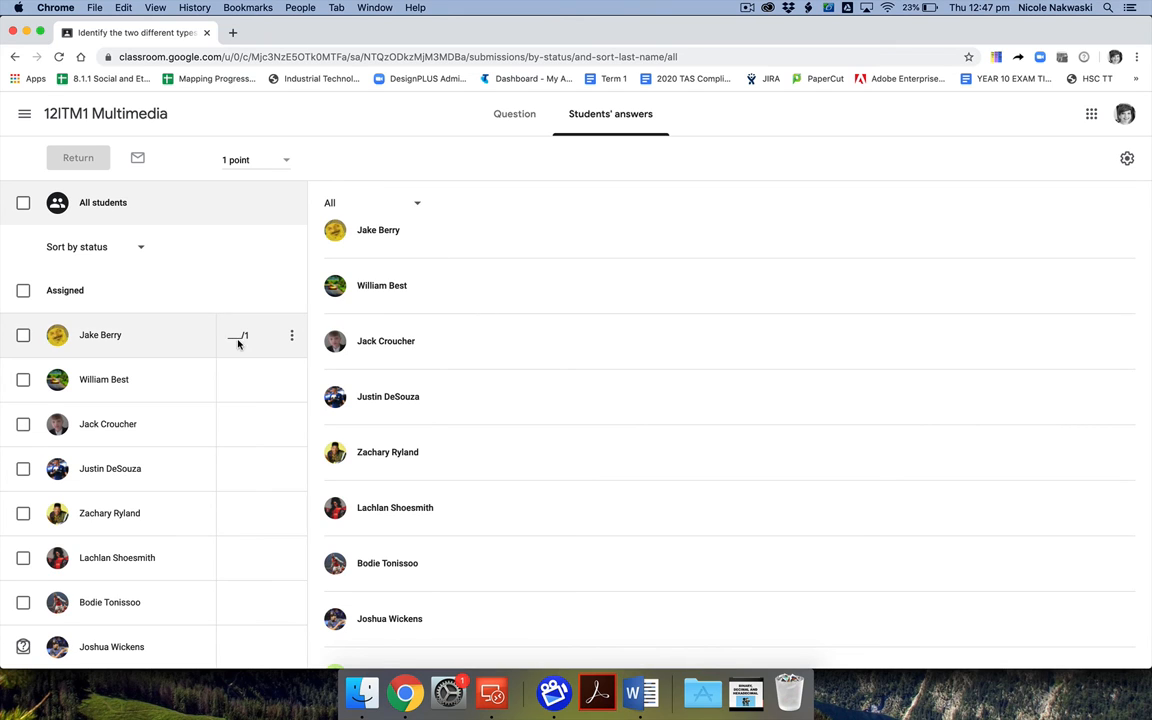
click(238, 340)
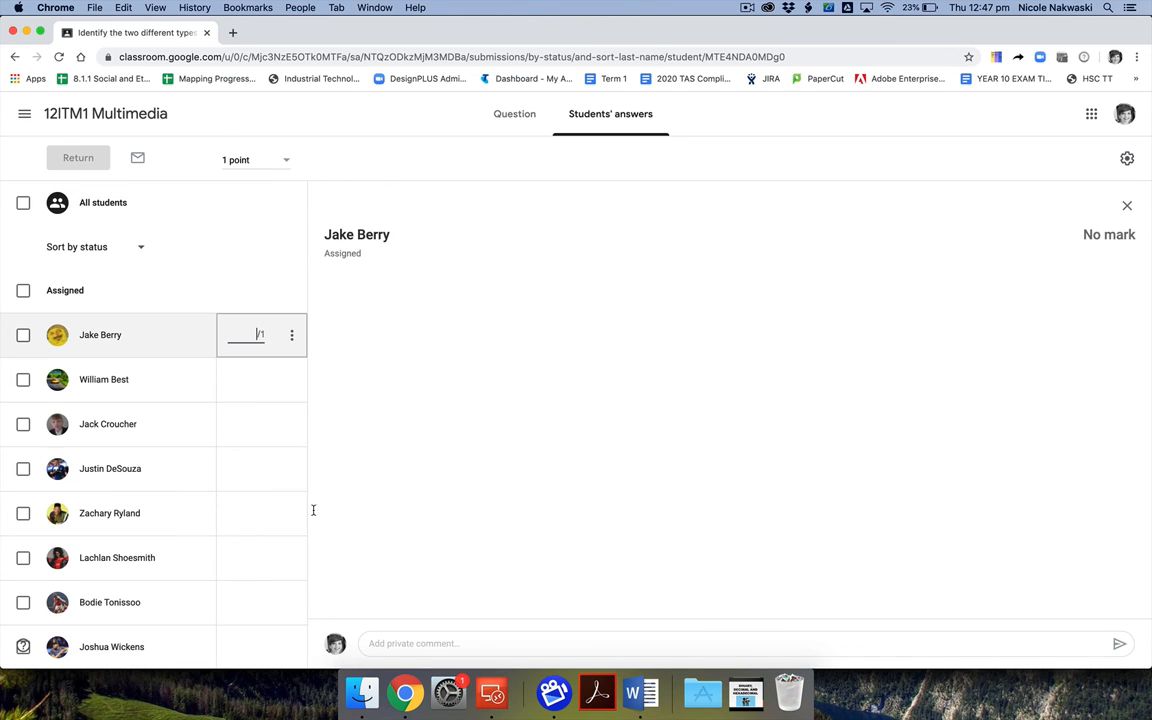
text(1)
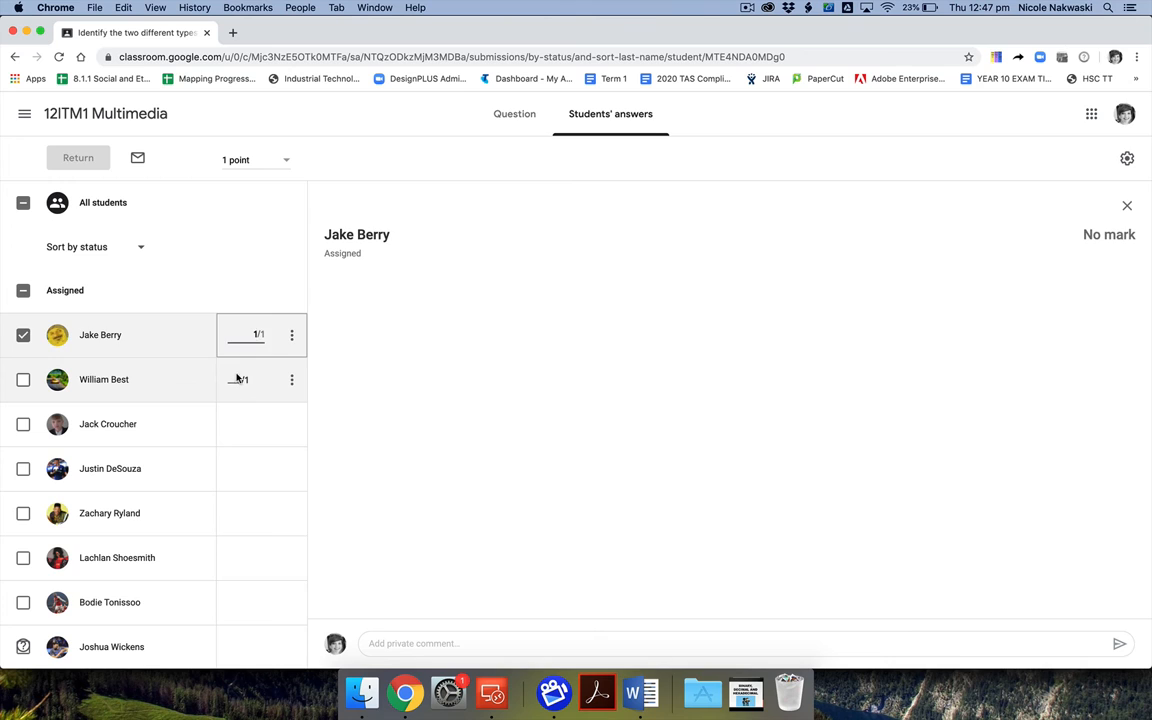
click(237, 379)
text(1)
click(238, 423)
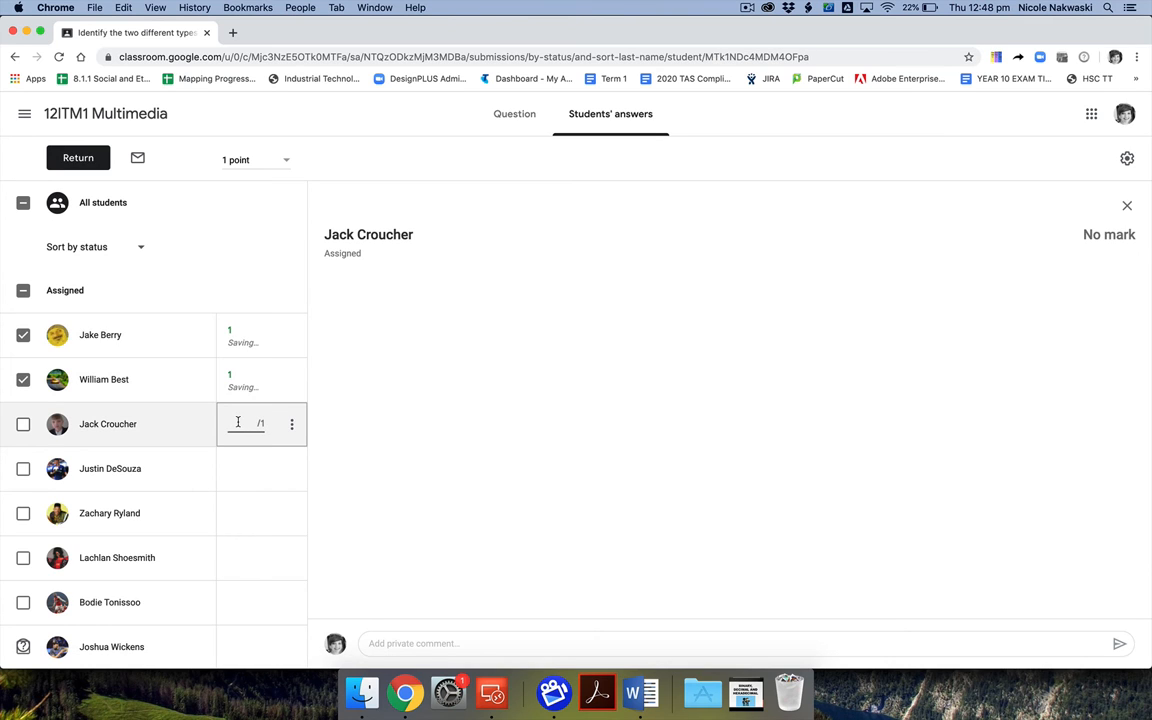
text(0)
click(238, 466)
text(1)
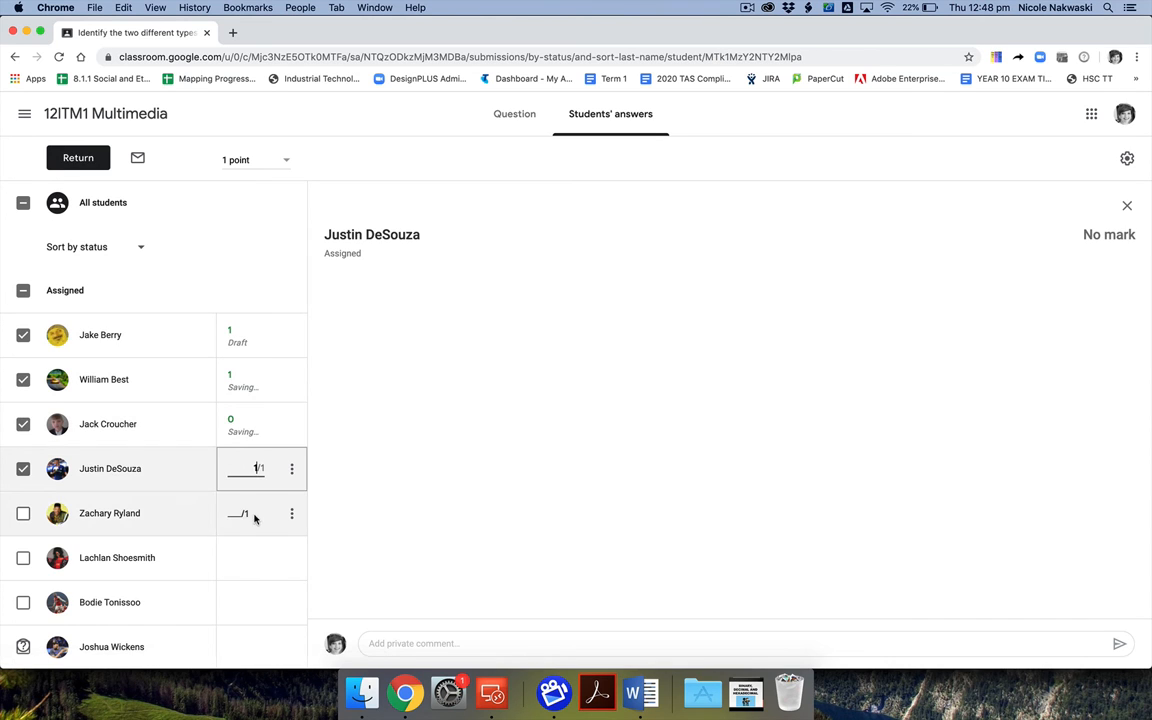
click(239, 514)
text(1)
- Mark the remaining four students in list order 1, 0, 0 and 0
click(240, 557)
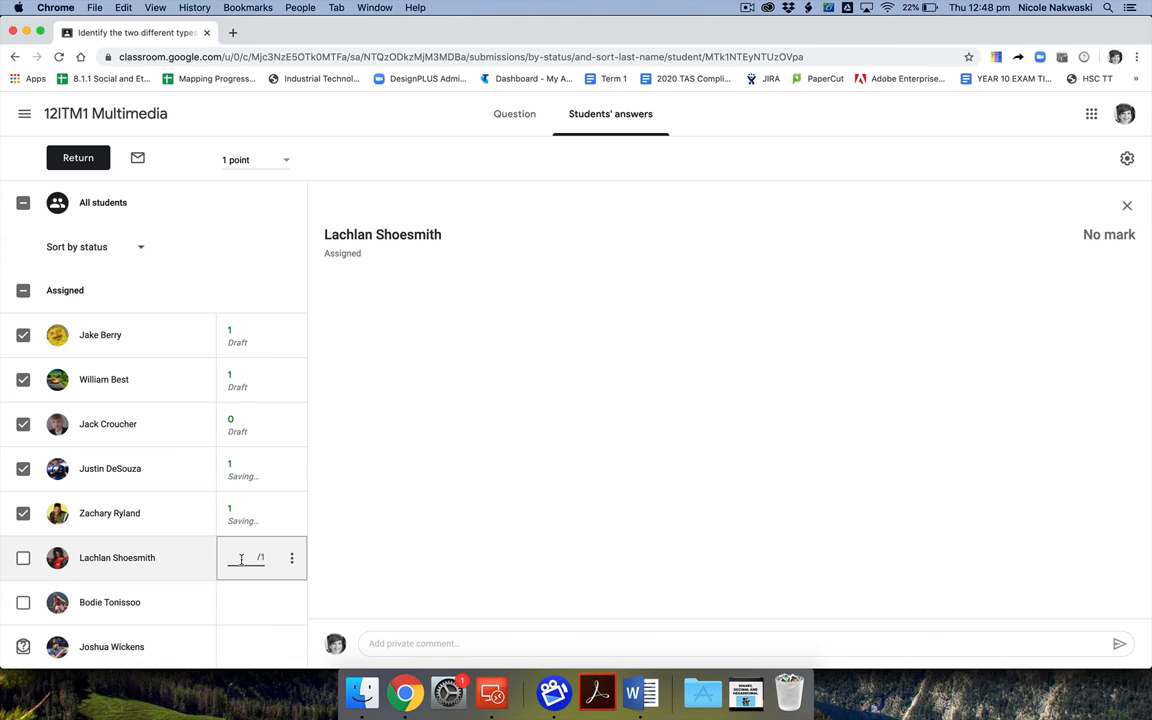
text(1)
click(238, 602)
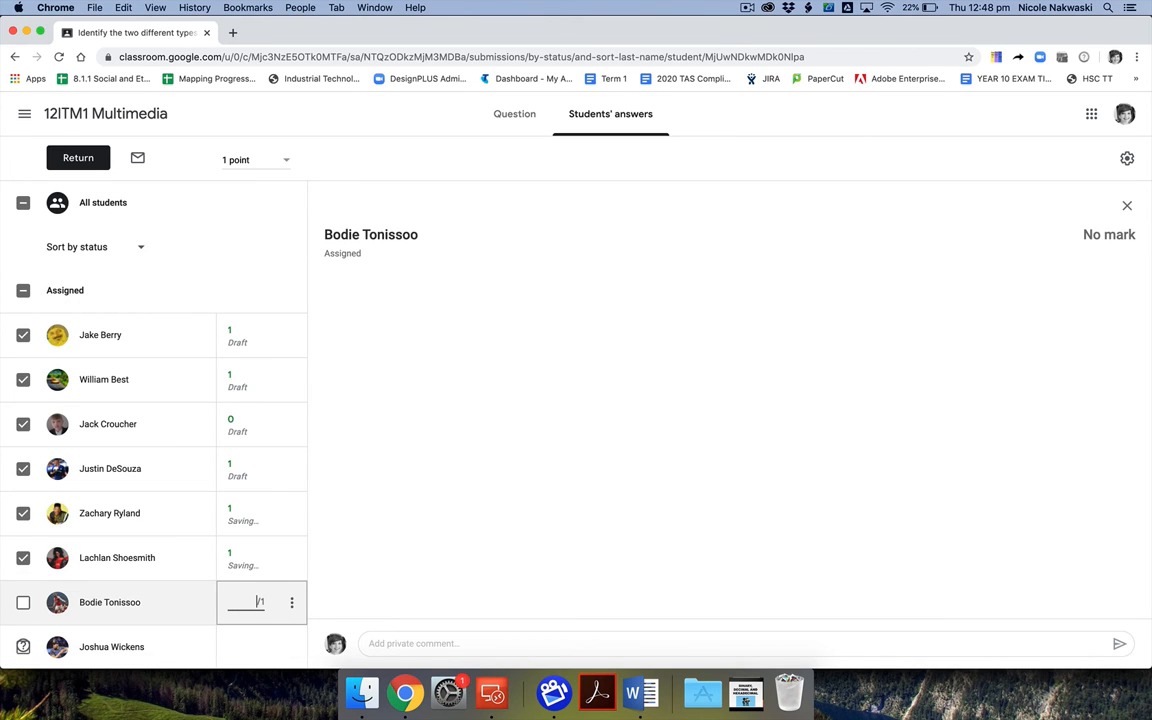
text(0)
click(240, 647)
text(0)
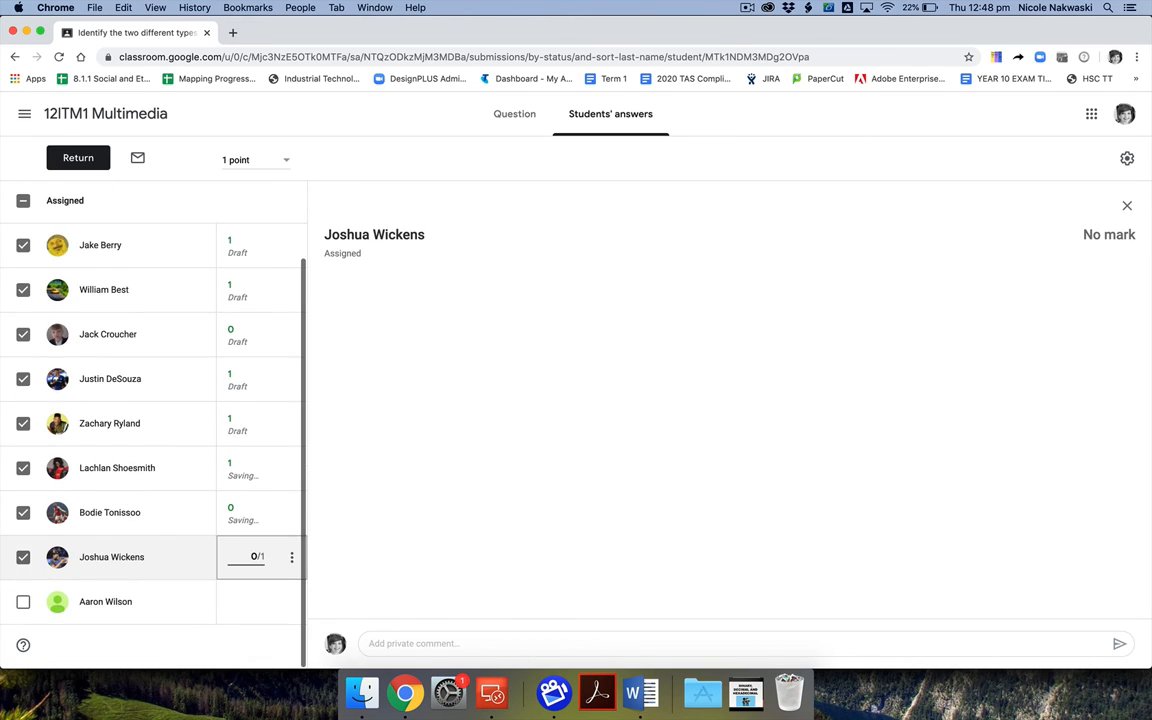
click(240, 601)
text(0)
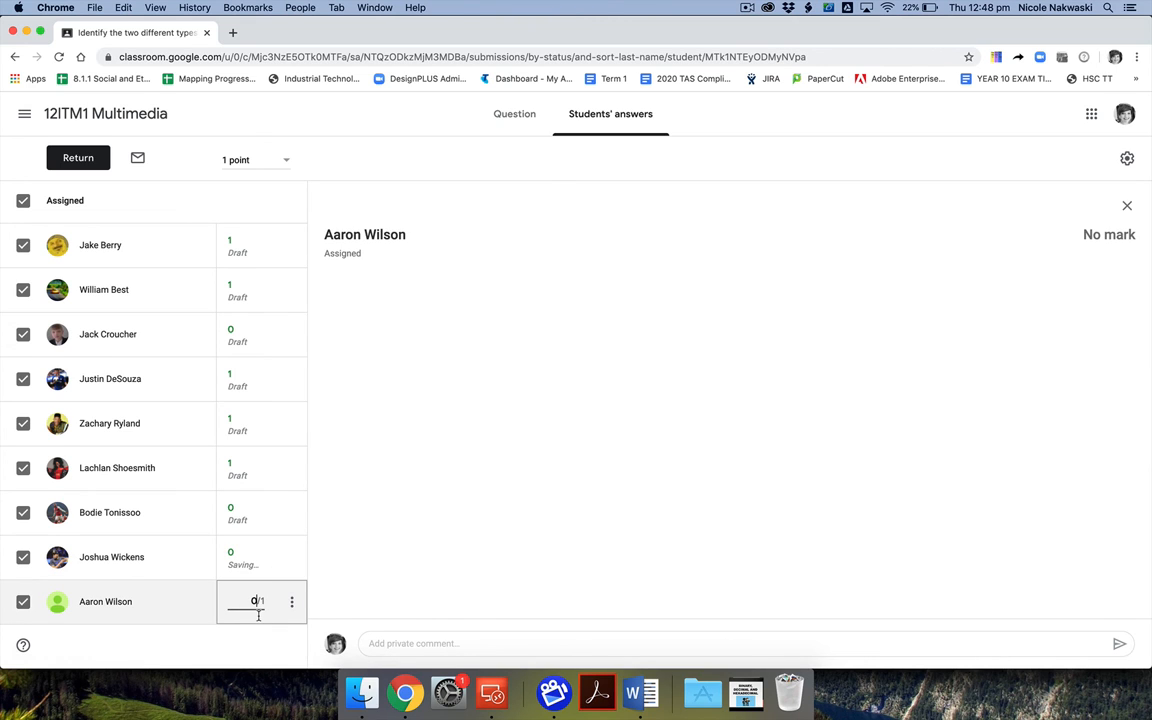
- Start returning all students' work with private comment "If you got 1 = good job you understood. If you got 0 = please review the content"
click(103, 160)
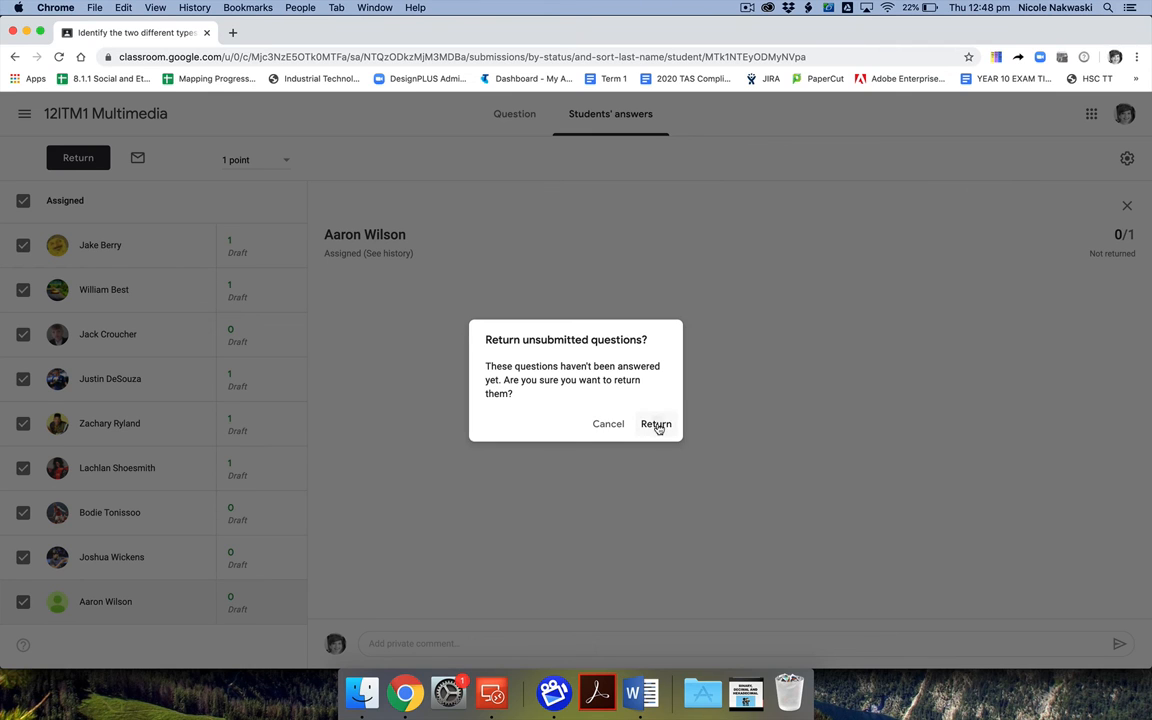
click(657, 424)
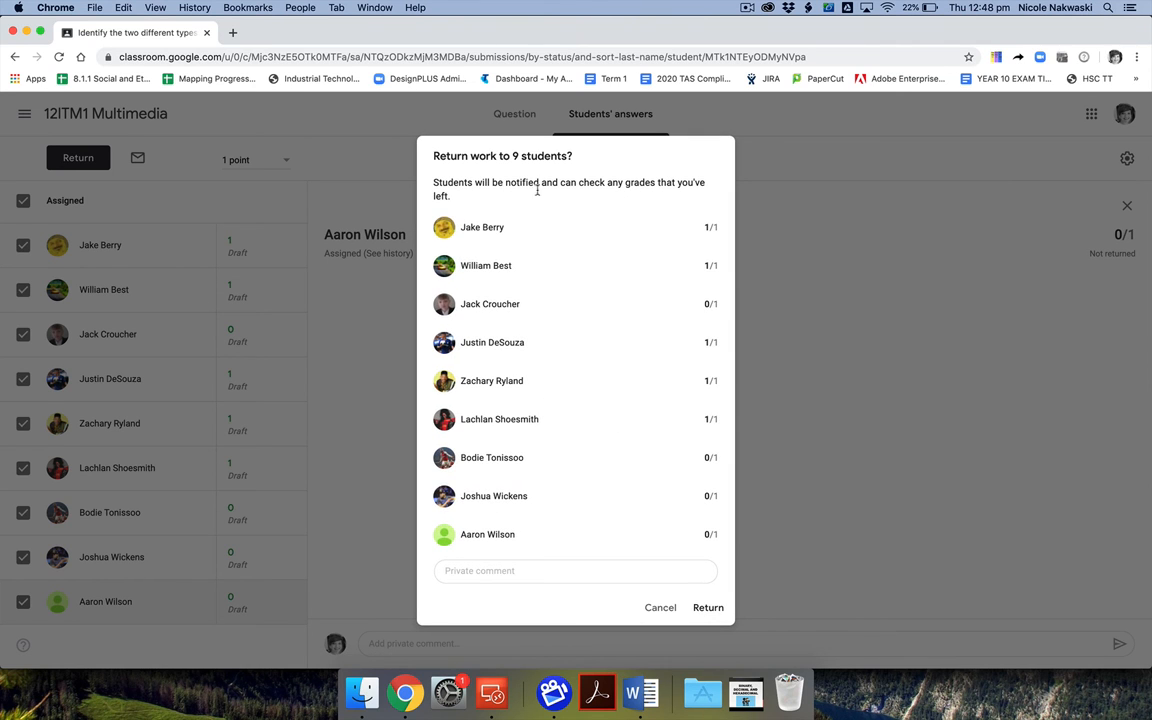
click(465, 570)
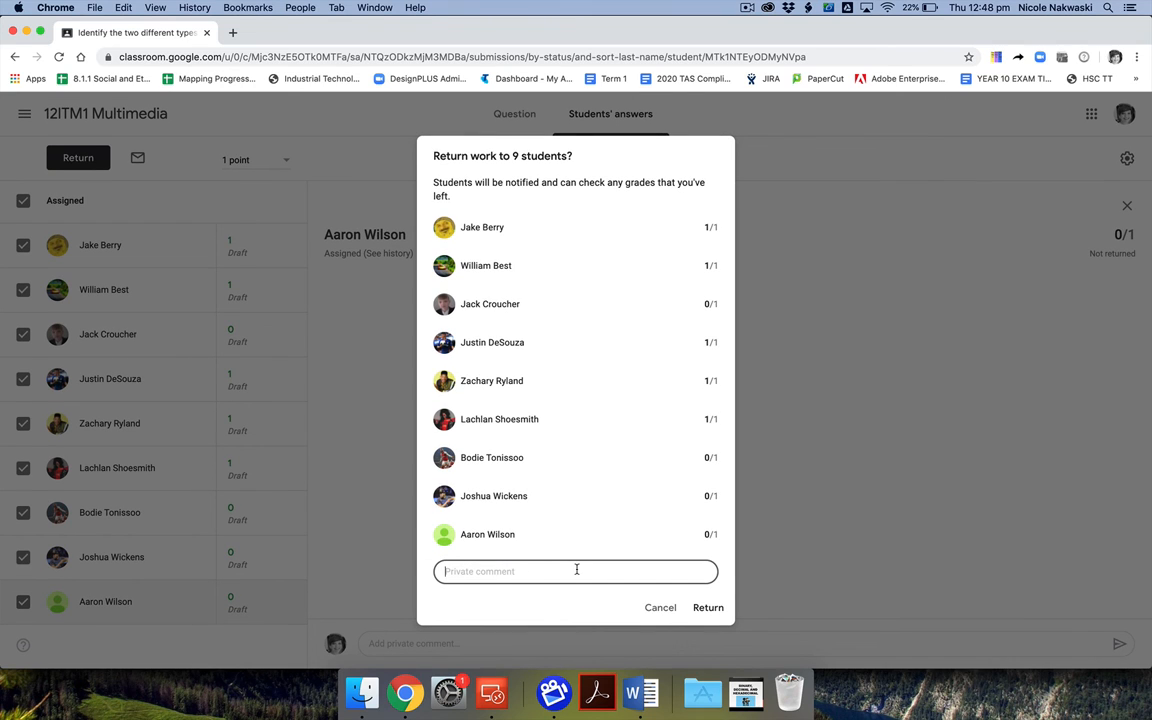
text(If you got 1 = good job you understood. If tou)
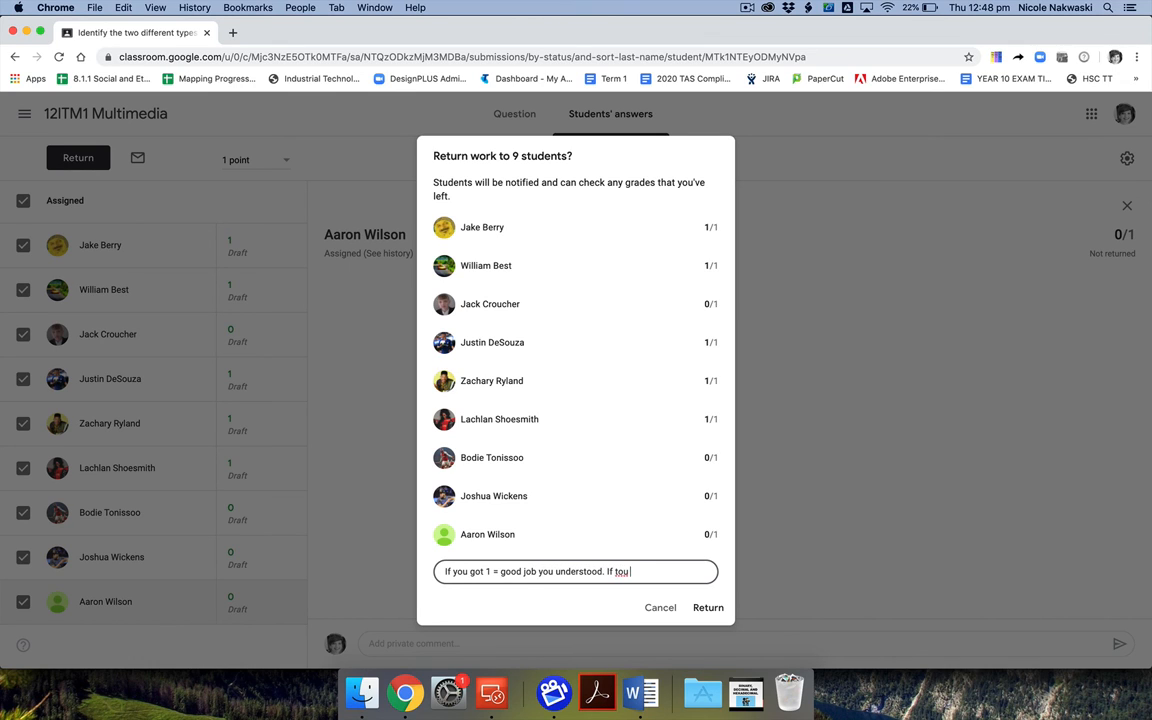
key(BackSpace)
key(BackSpace)
text(ou go)
text(view th)
text(e content)
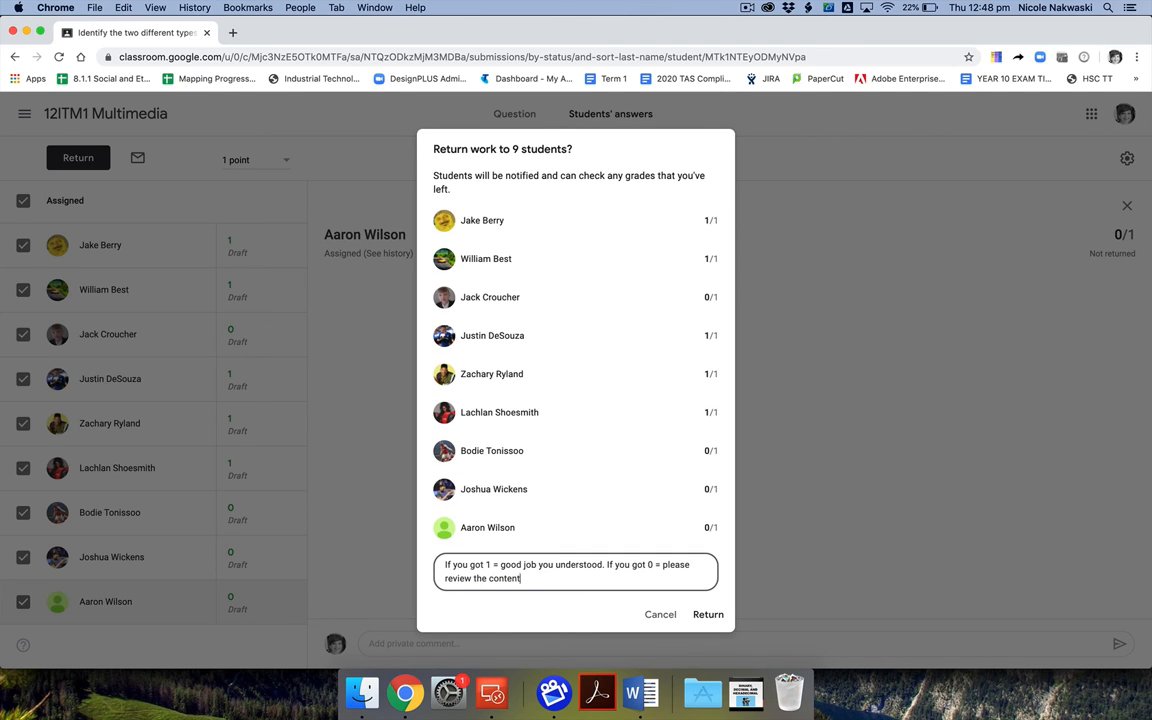
- Complete the comment with "there is something that you missed. I will repost for students who got 0 to re attempt" and return the work
text( there is something that you mis)
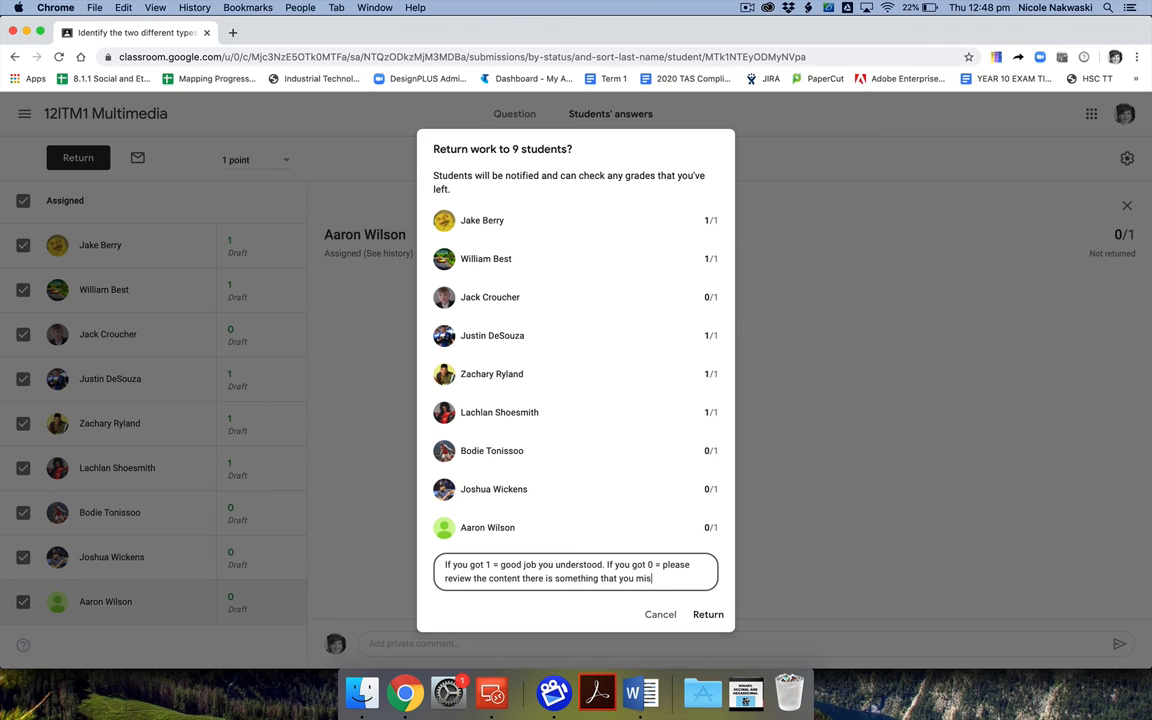
text(sed. I swill repost fo)
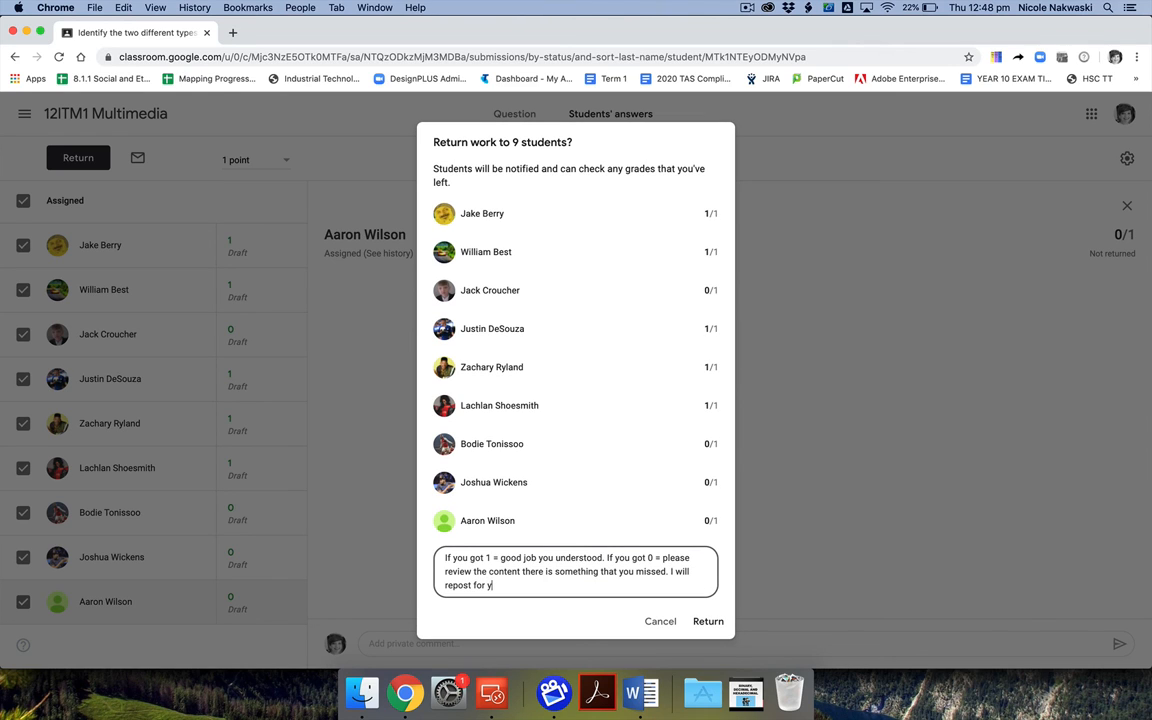
text(r students who got 0 to re attempt)
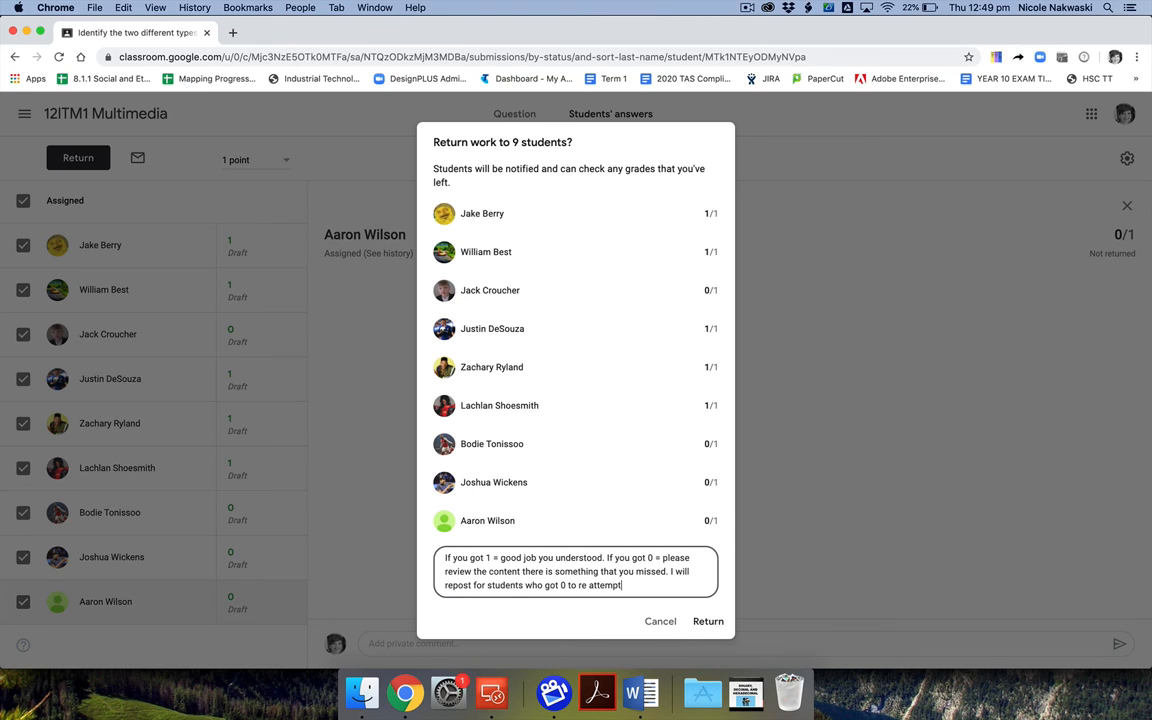
click(707, 621)
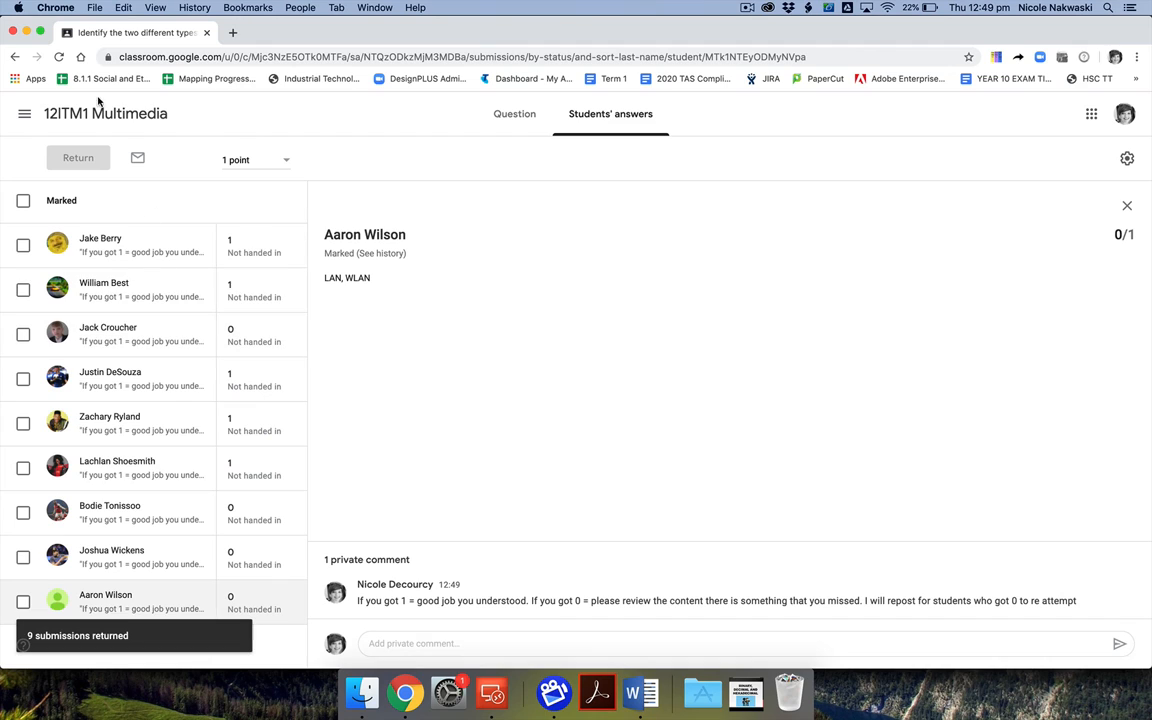
click(14, 57)
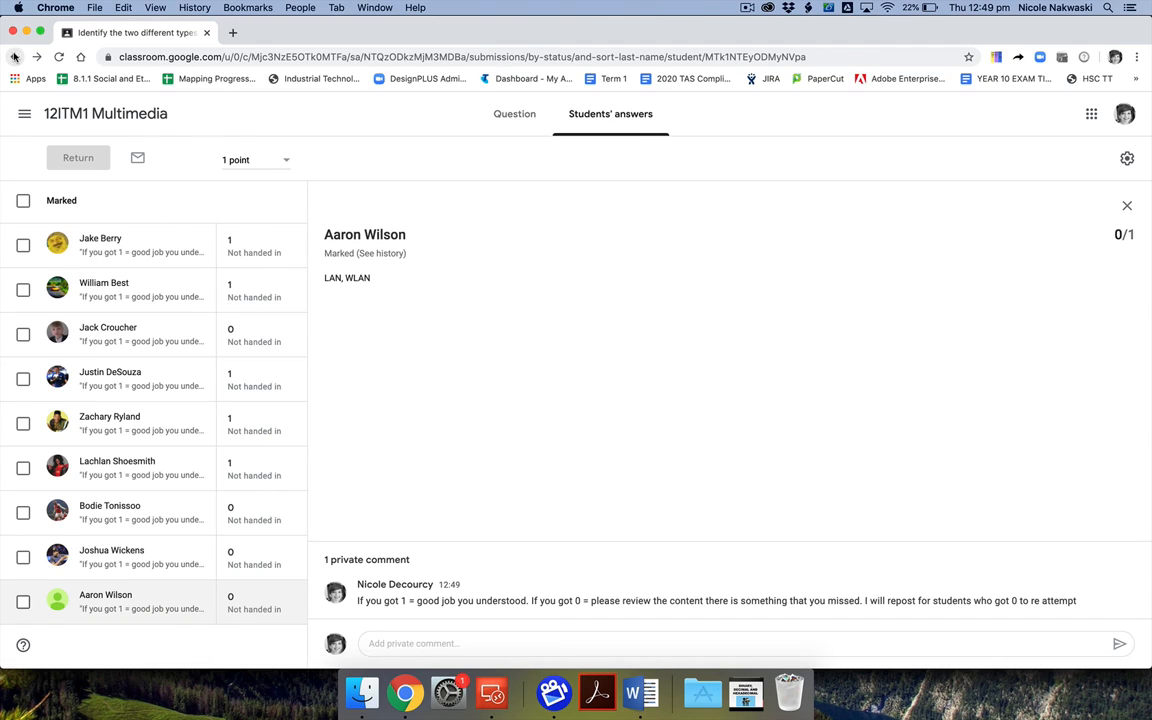